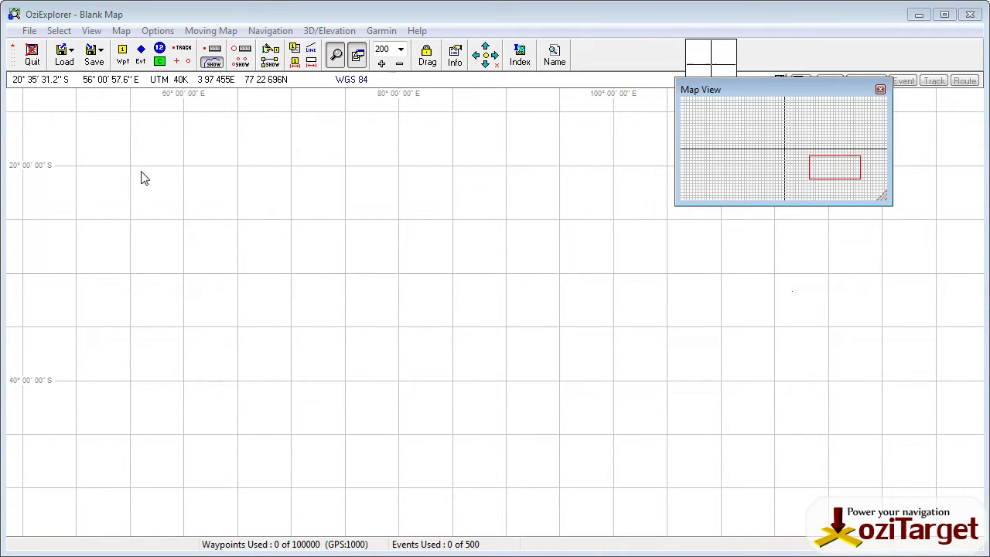
- Load 2015PZMapWGS84_UTM.jpg from the ABQ folder as a new map image to calibrate
left_click(29, 32)
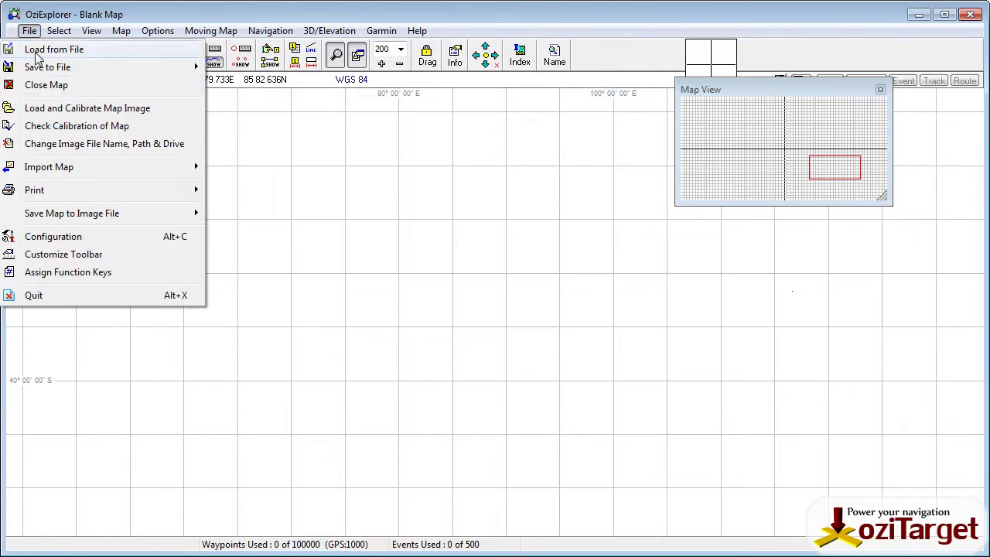
left_click(66, 109)
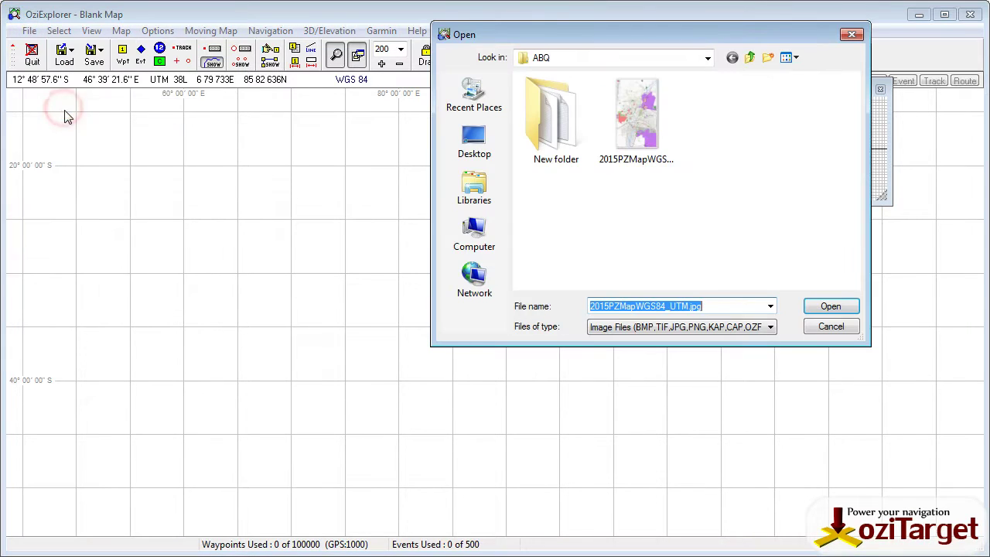
left_click(638, 116)
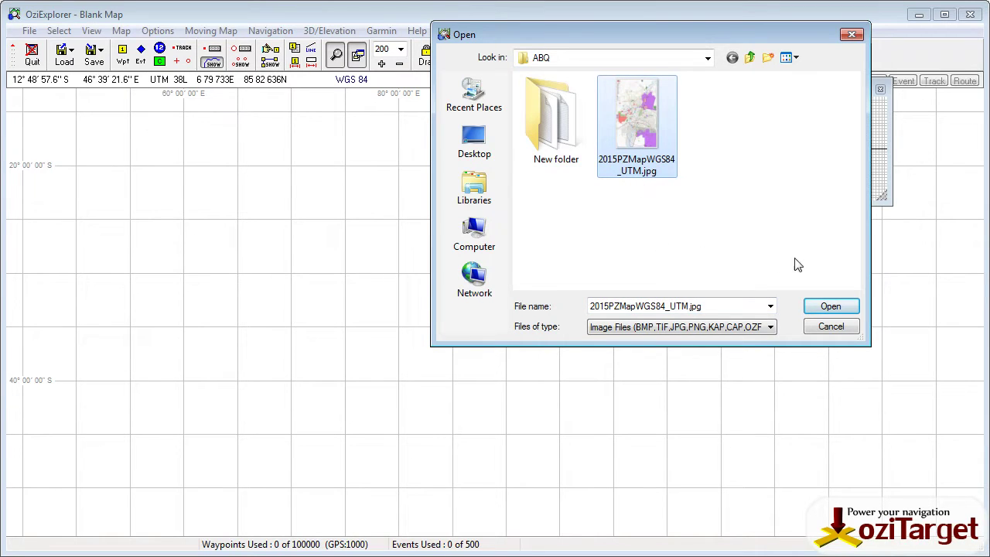
left_click(826, 307)
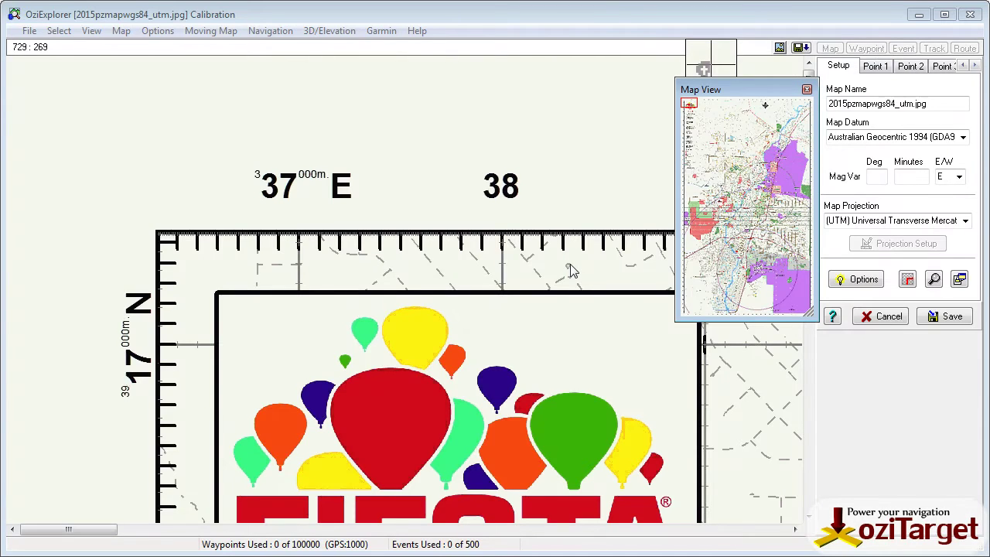
- Move the overview window aside and pan down to the legend's WGS 1984 UTM Zone 13N title block
left_click_drag(770, 84, 461, 96)
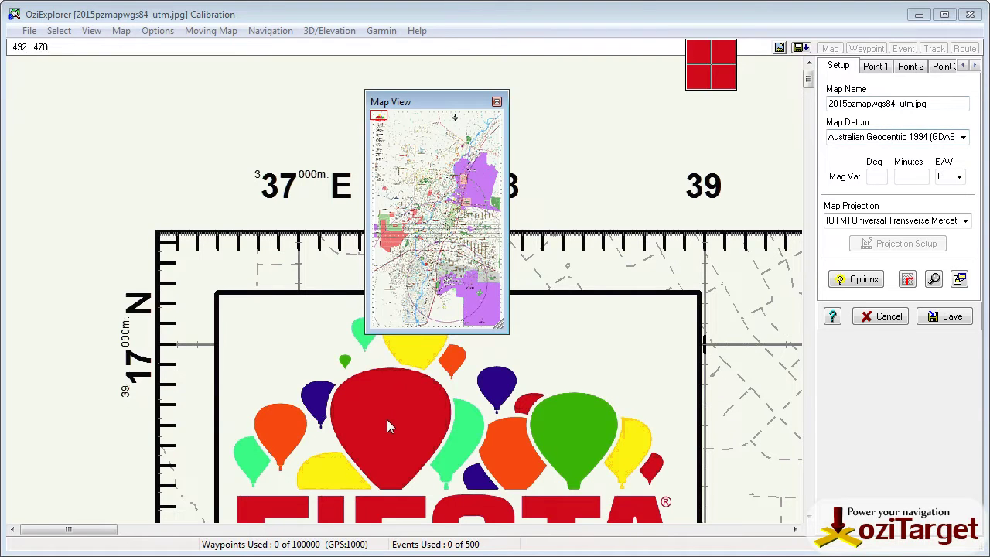
left_click(378, 158)
left_click_drag(341, 443, 292, 147)
scroll(305, 274, "down", 10)
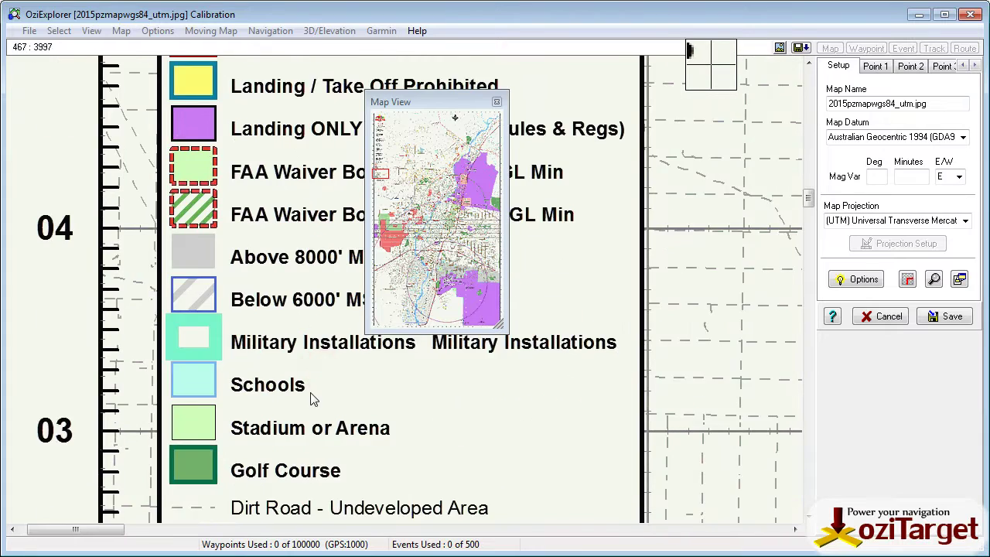
left_click_drag(427, 101, 538, 42)
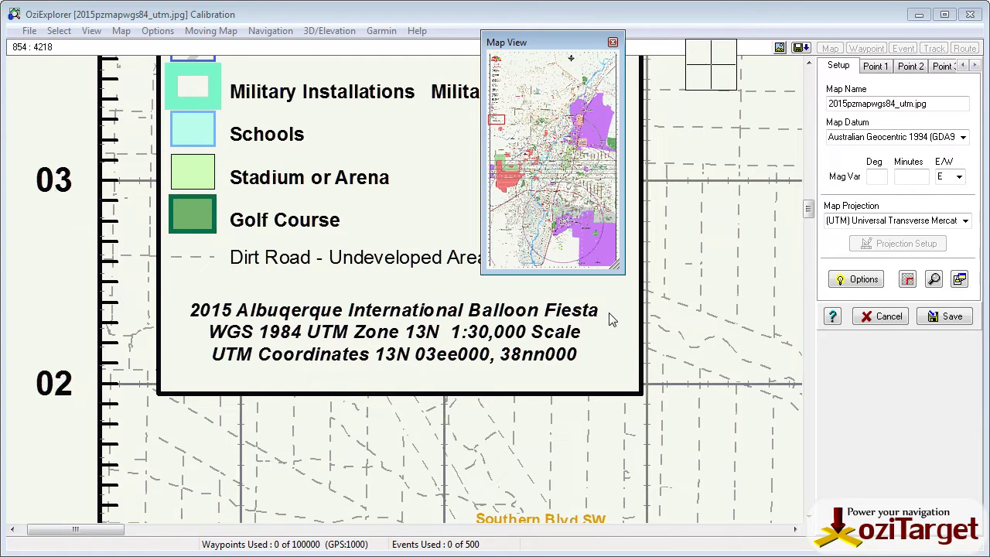
- Choose WGS 84 from the Map Datum list on the Setup tab
left_click(963, 137)
left_click_drag(963, 159, 966, 389)
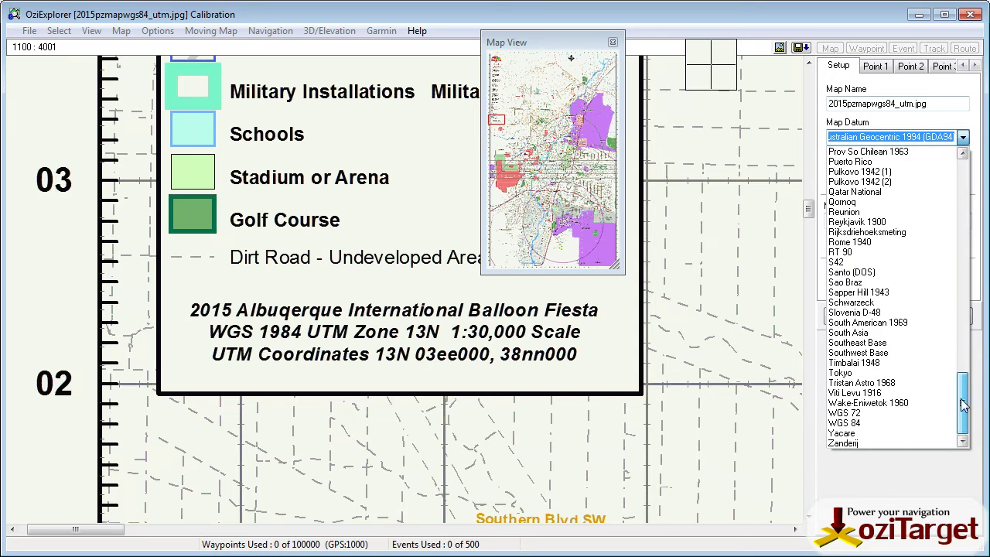
left_click(860, 423)
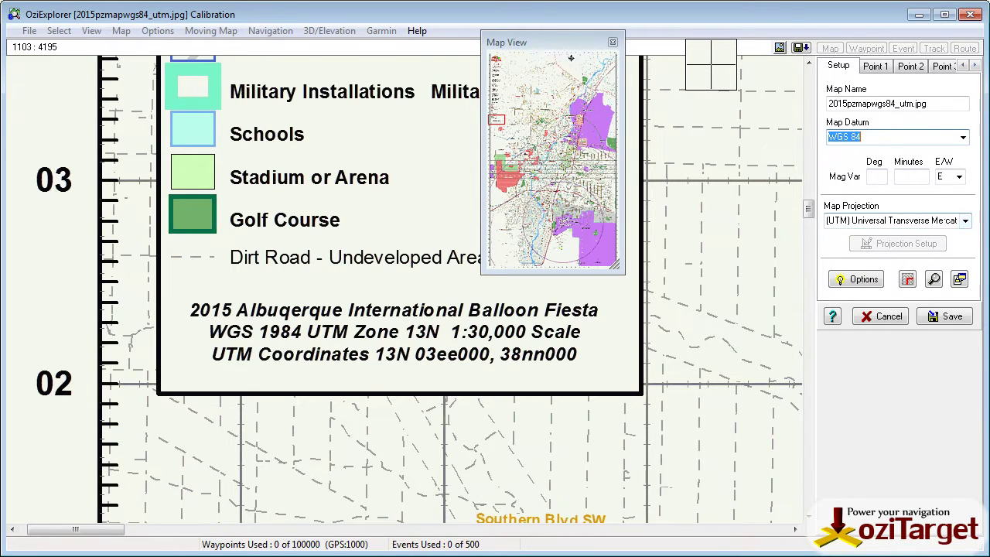
- Switch to calibration point 1 and bring the map's bottom-left corner into view
left_click(876, 67)
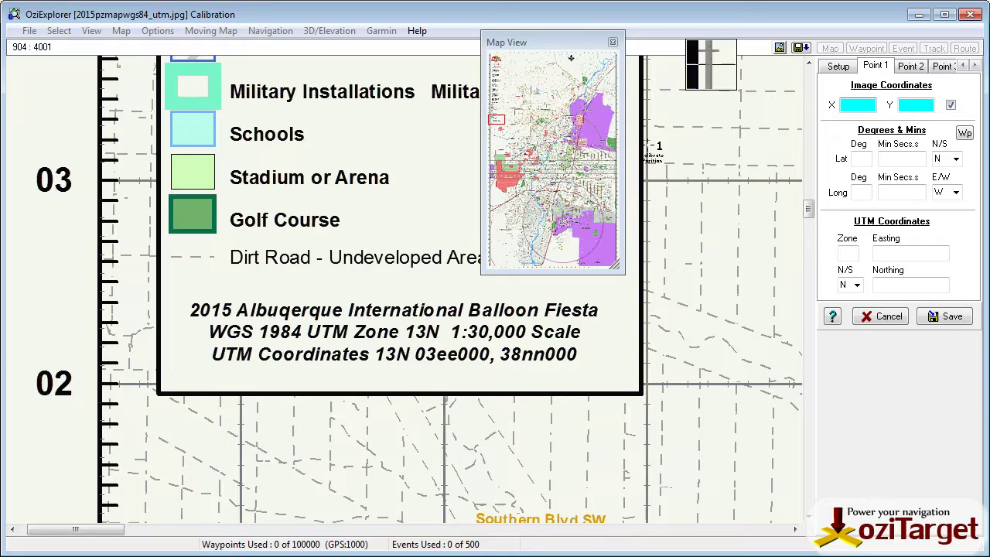
scroll(652, 144, "up", 5)
scroll(641, 396, "down", 10)
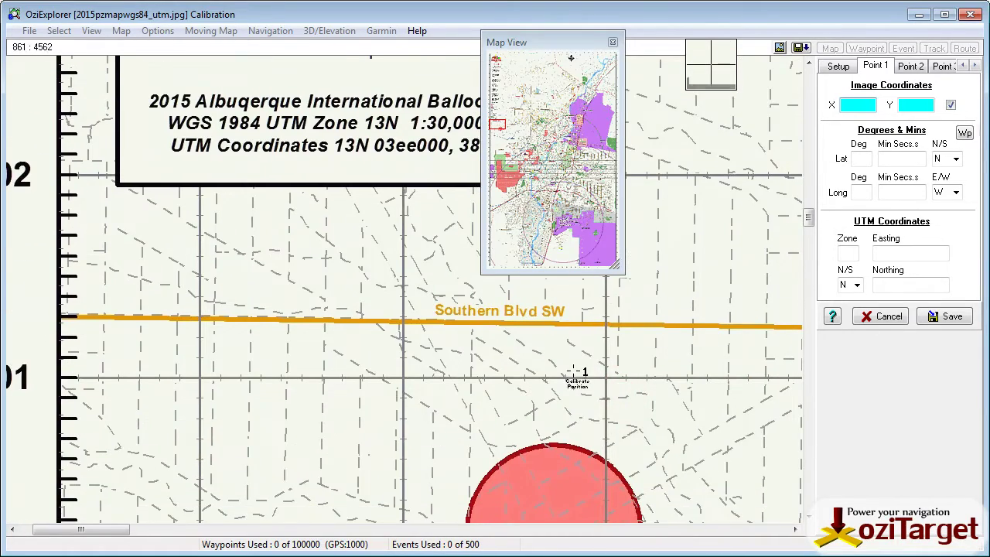
scroll(614, 336, "down", 1)
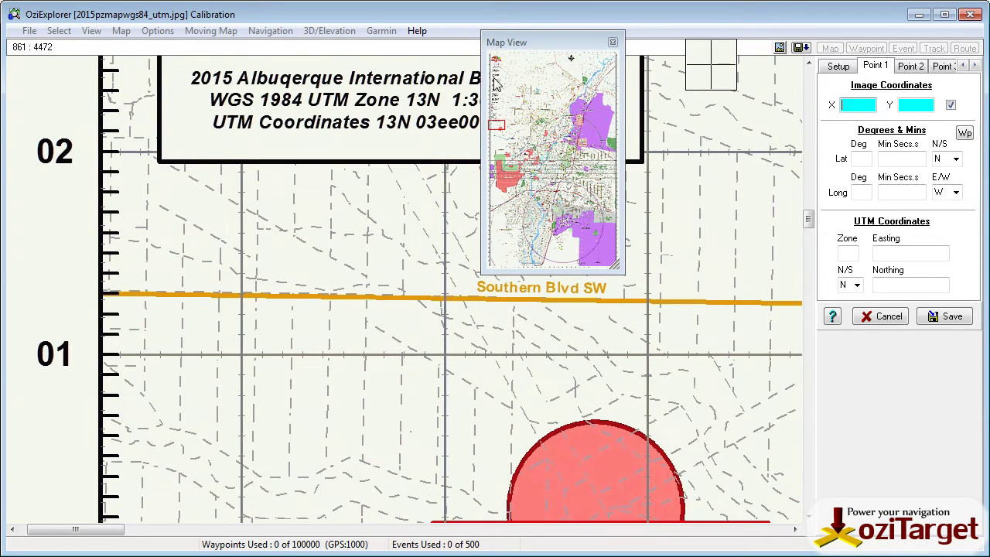
left_click(493, 265)
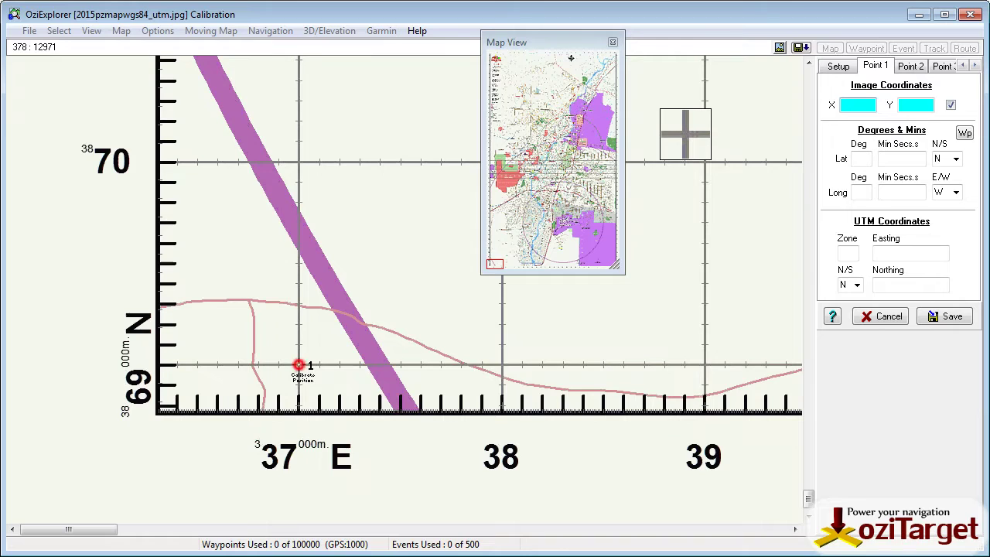
- Place point 1 on the 37 E / 69 N grid crossing, fine-tuning to image position 378, 12971
left_click(298, 365)
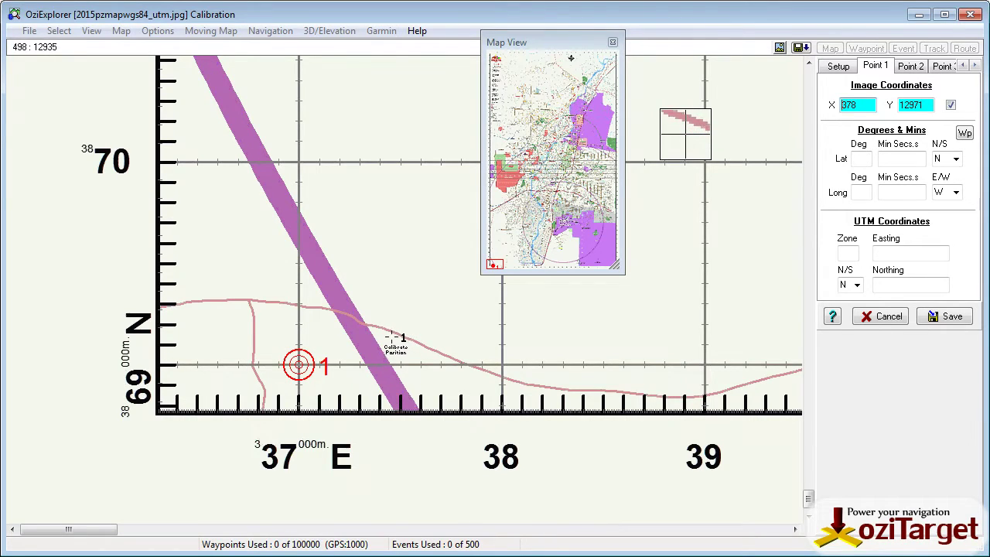
key("Left")
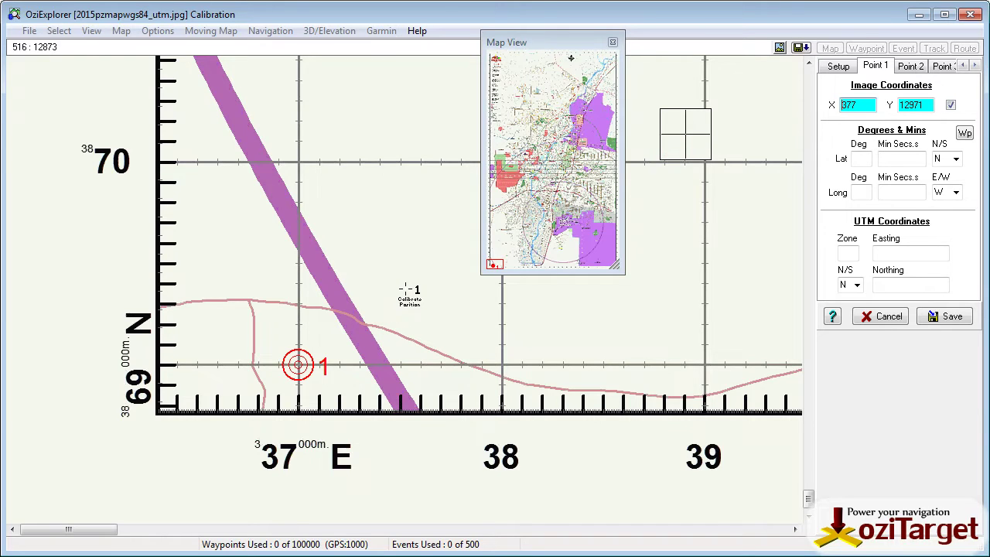
key("Left")
key("Right")
key("Right")
key("Right")
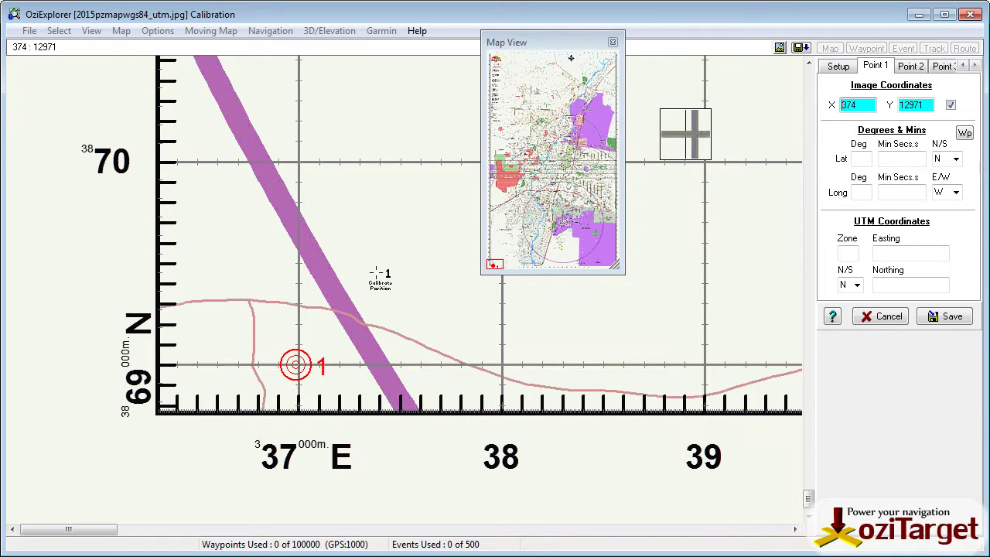
key("Right")
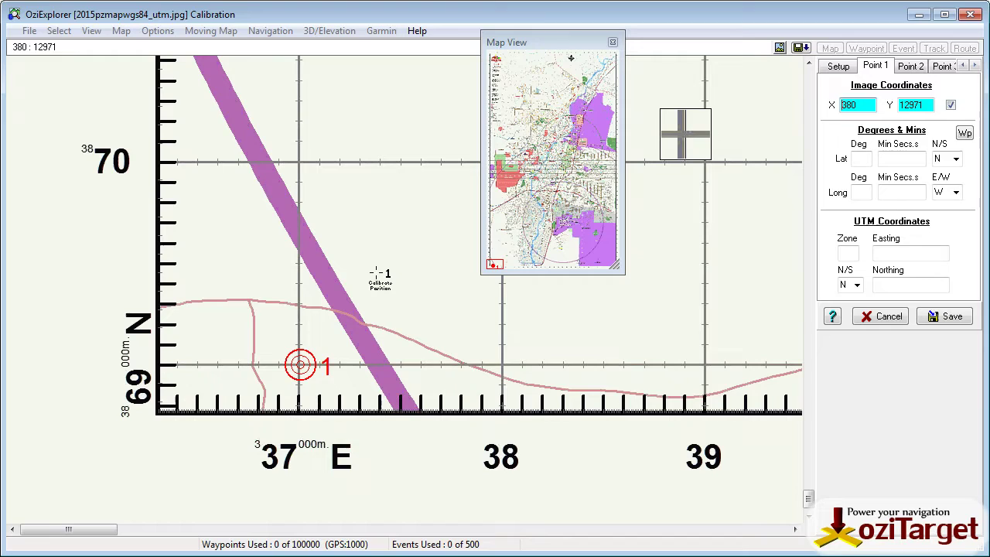
key("Up")
key("Down")
key("Left")
key("Left")
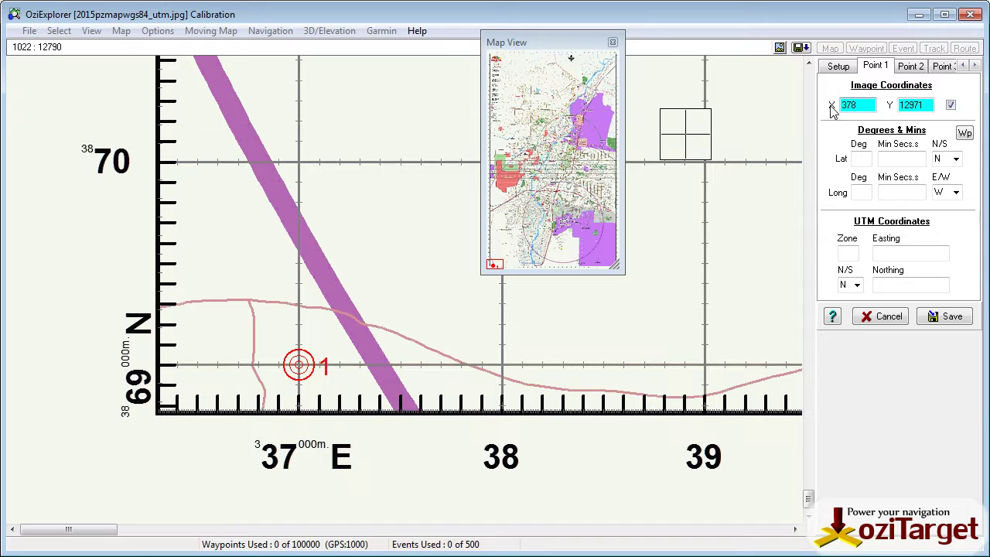
- Place calibration point 2 on the bottom-right 65 E / 69 N crossing at 7727, 12971
left_click(909, 67)
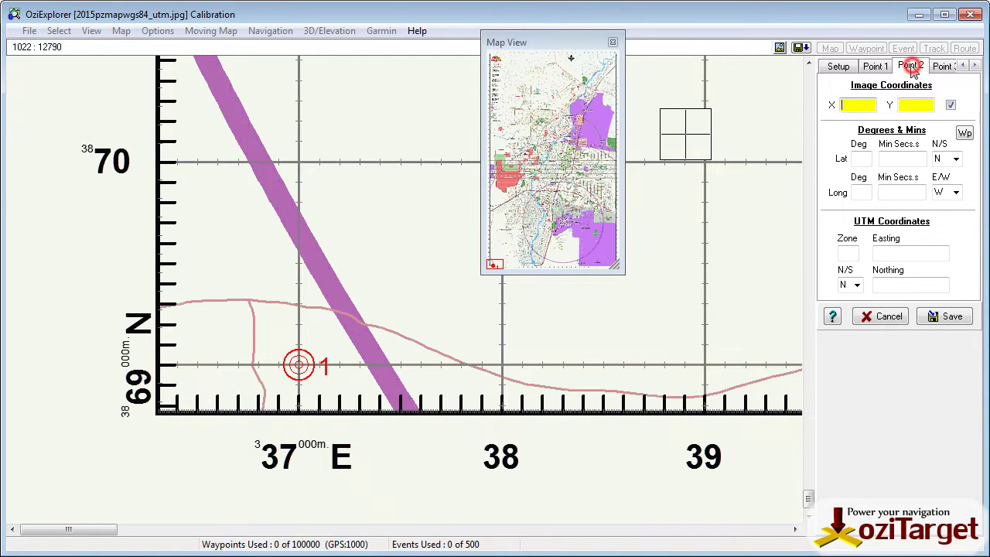
left_click(618, 267)
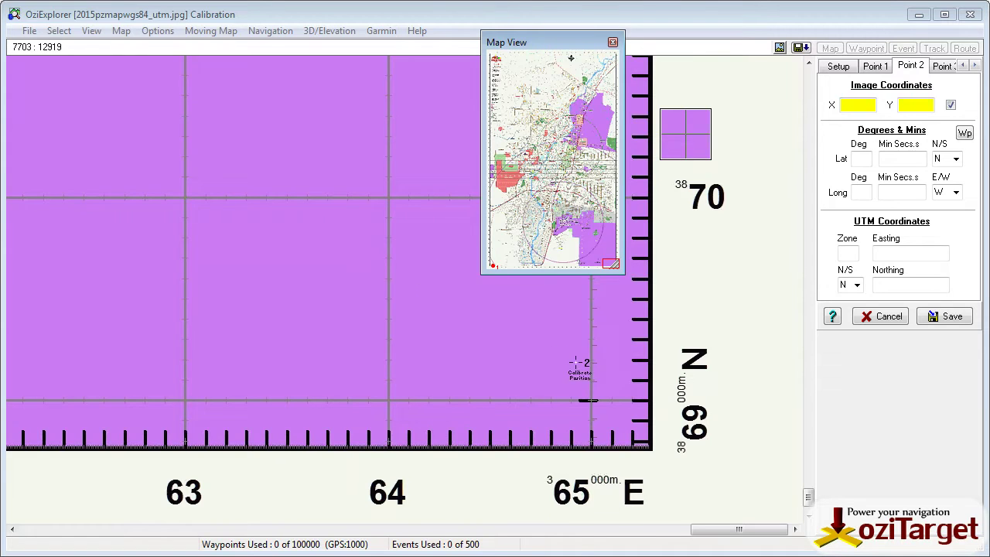
left_click(586, 396)
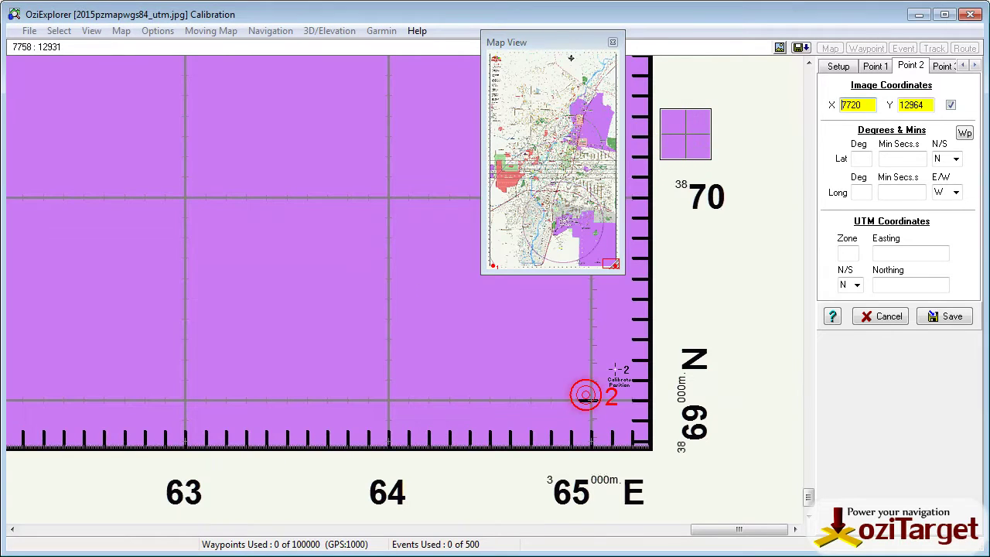
key("Down")
key("Down")
key("Down")
key("Down")
key("Down")
key("Down")
key("Down")
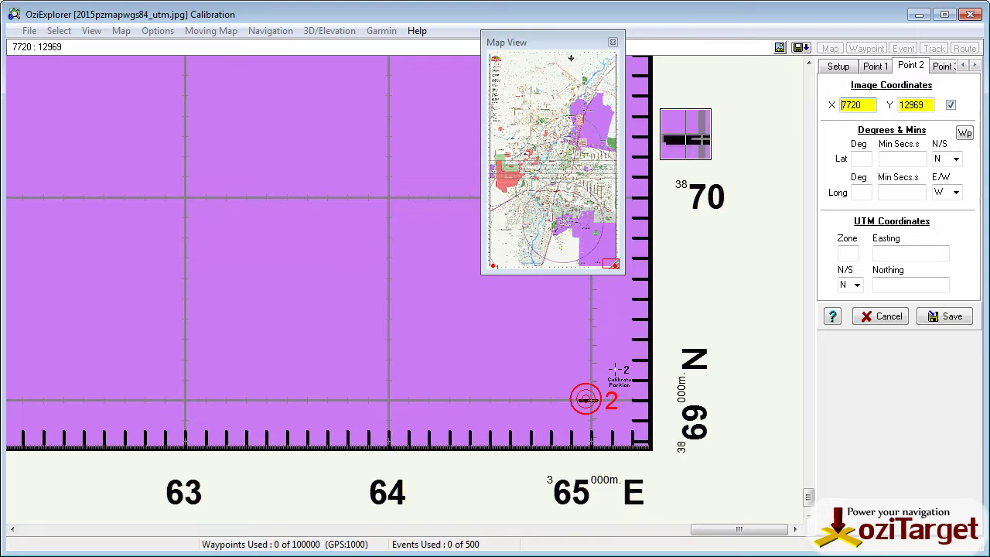
key("Right")
key("Right")
key("Right")
key("Right")
key("Right")
key("Right")
key("Right")
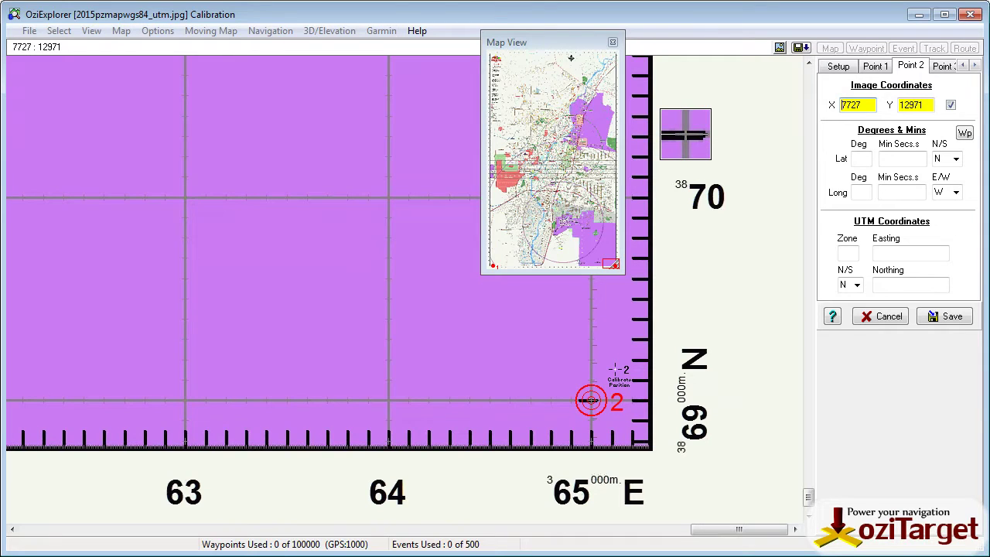
- Place calibration point 3 on the top-right 65 E / 17 N crossing at 7728, 373
left_click(941, 66)
left_click(617, 63)
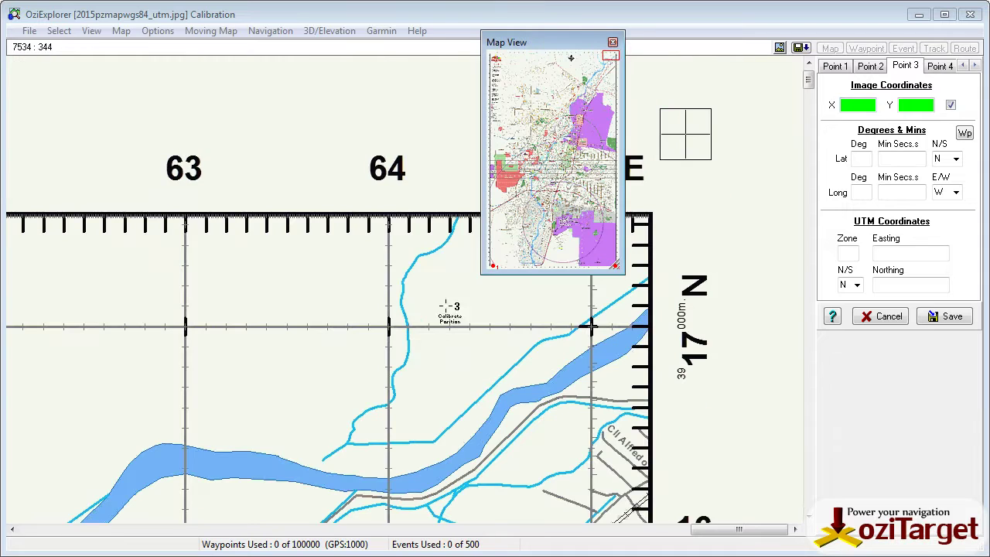
left_click_drag(568, 44, 279, 78)
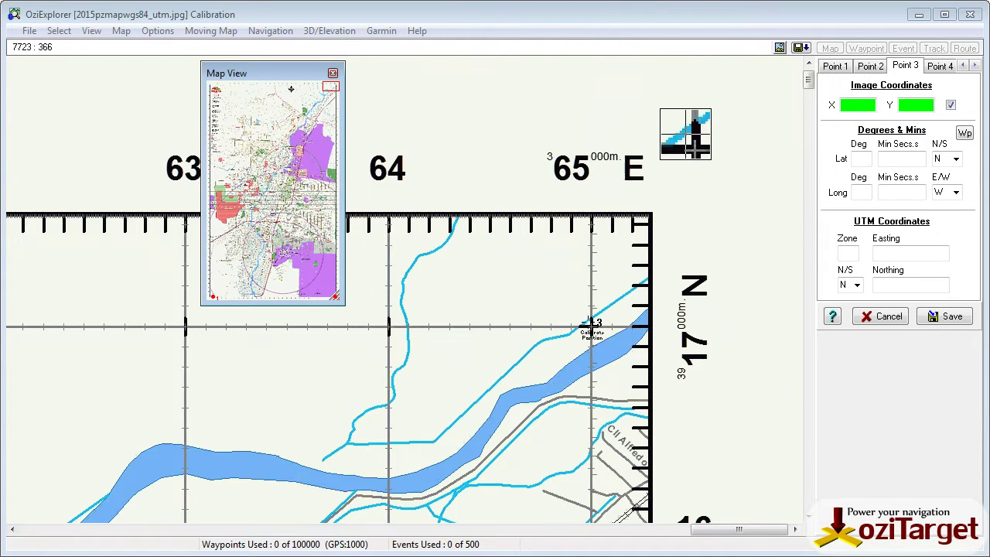
left_click(589, 325)
key("Right")
key("Right")
key("Right")
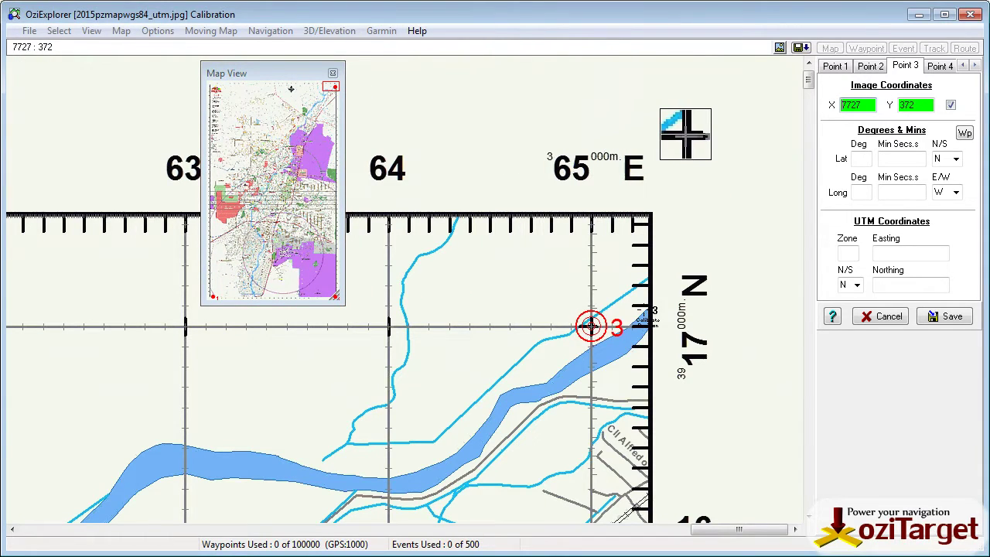
key("Down")
key("Left")
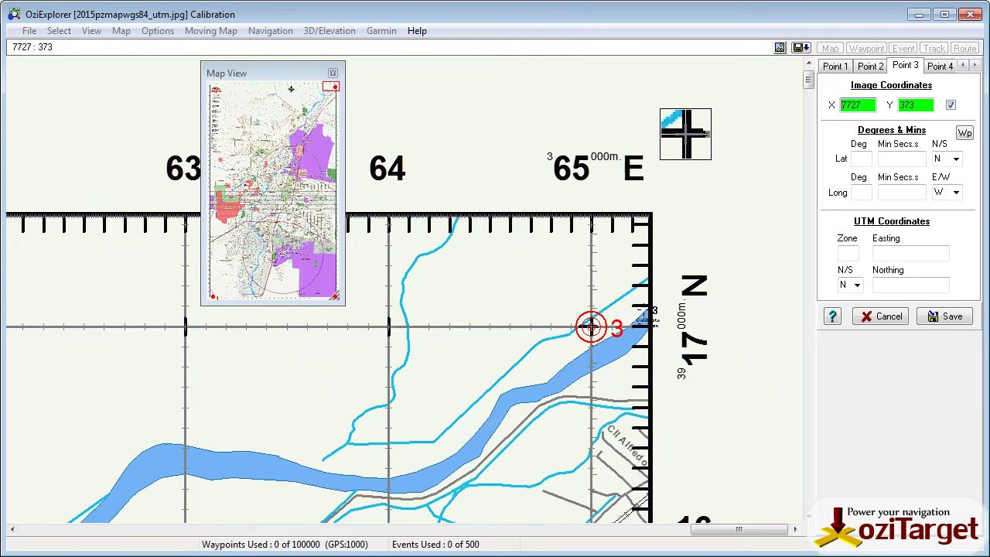
key("Right")
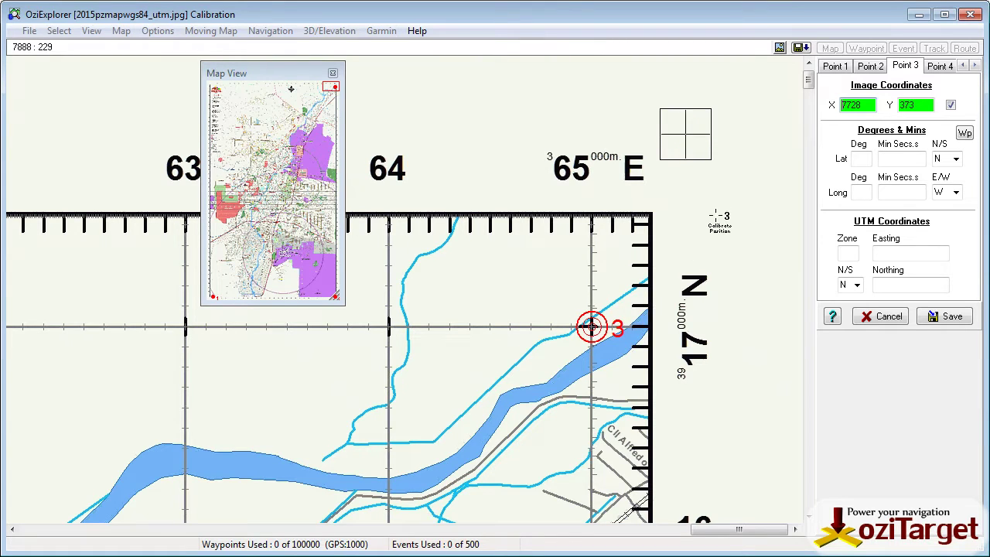
- Return to point 1, check the title block's UTM zone, and select point 1's Zone field
left_click(834, 67)
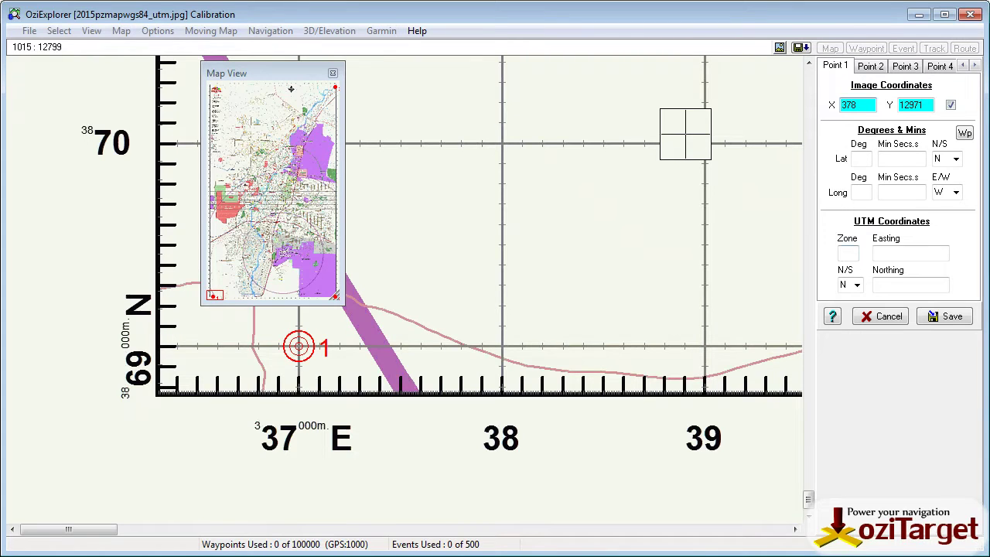
left_click(215, 147)
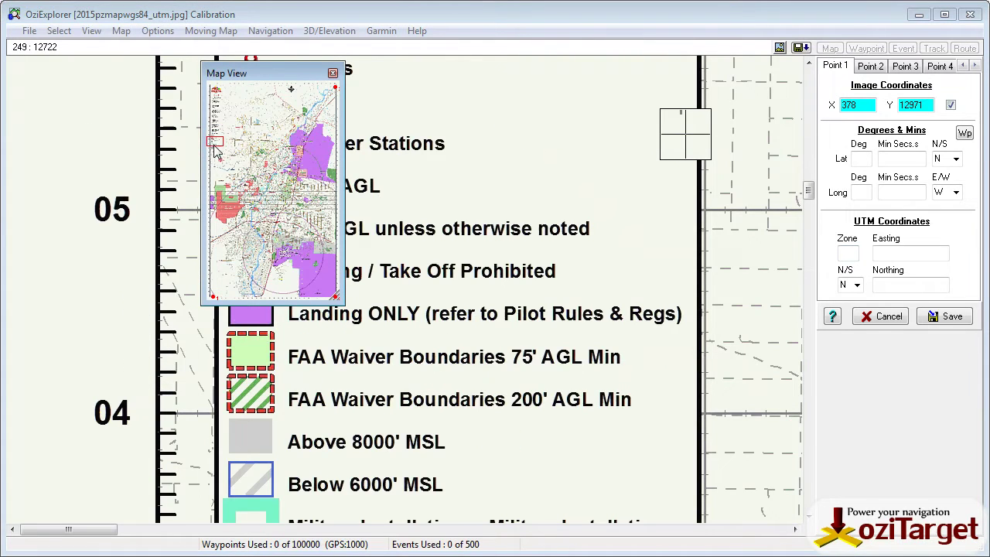
left_click(217, 154)
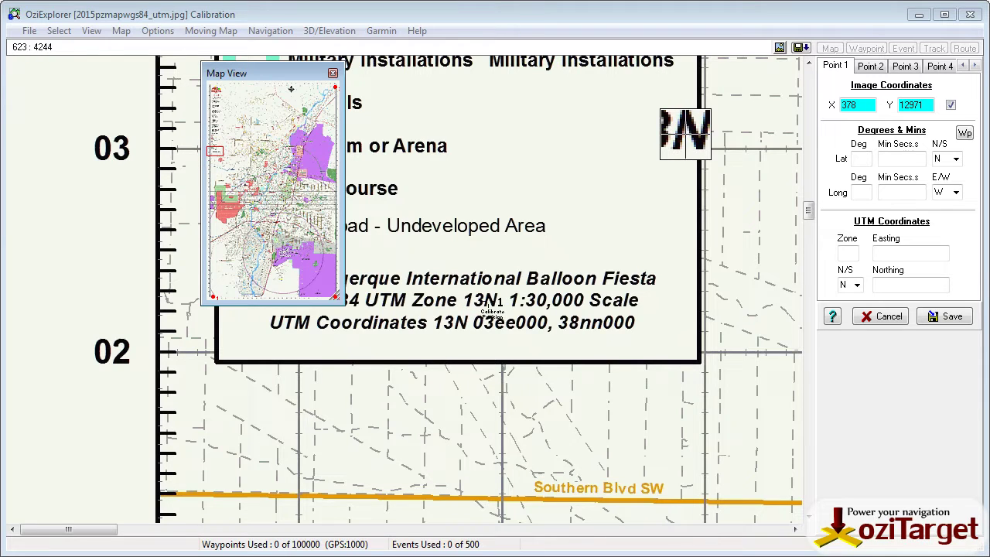
left_click(869, 66)
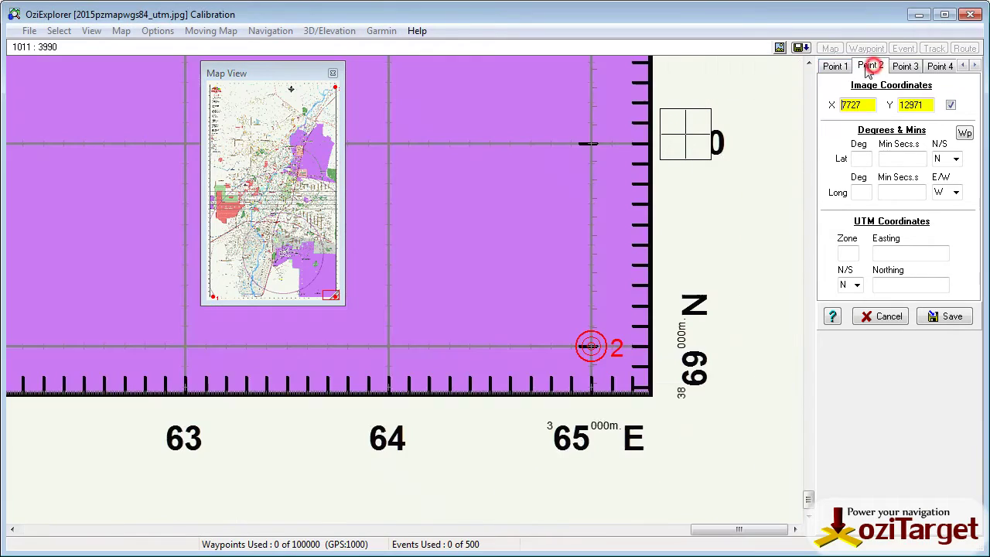
left_click(836, 67)
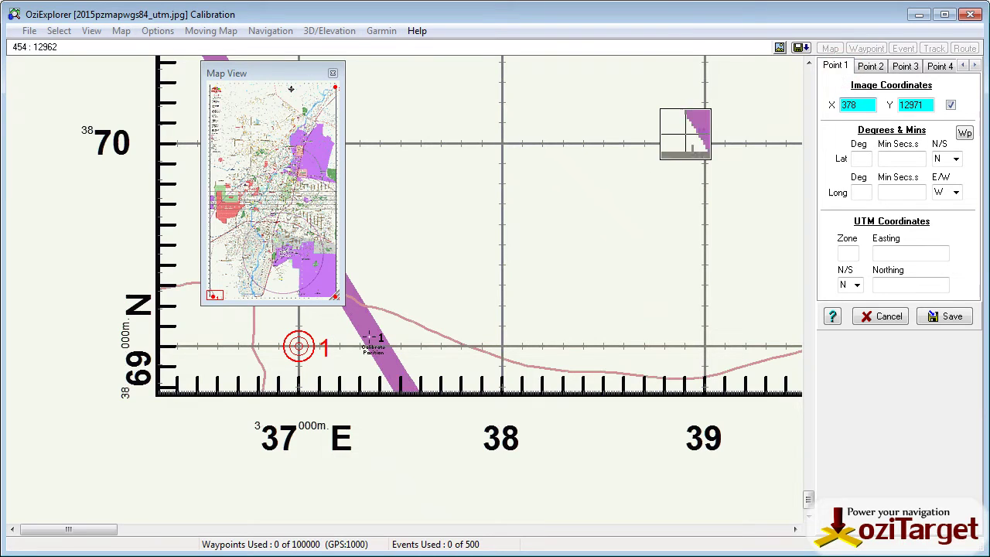
left_click(848, 252)
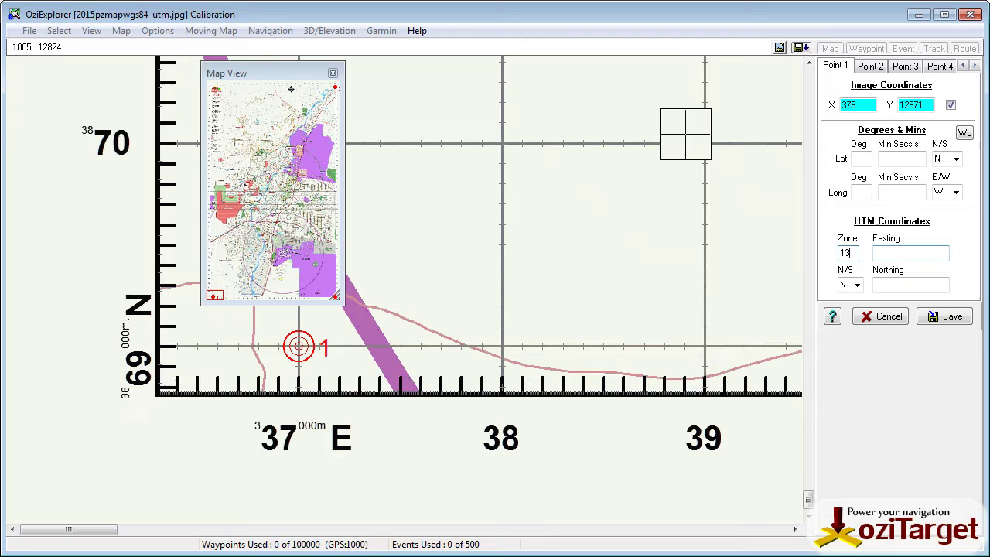
- Enter UTM zone 13 and easting 337000 for calibration point 1
type("13")
left_click(891, 251)
type("337000")
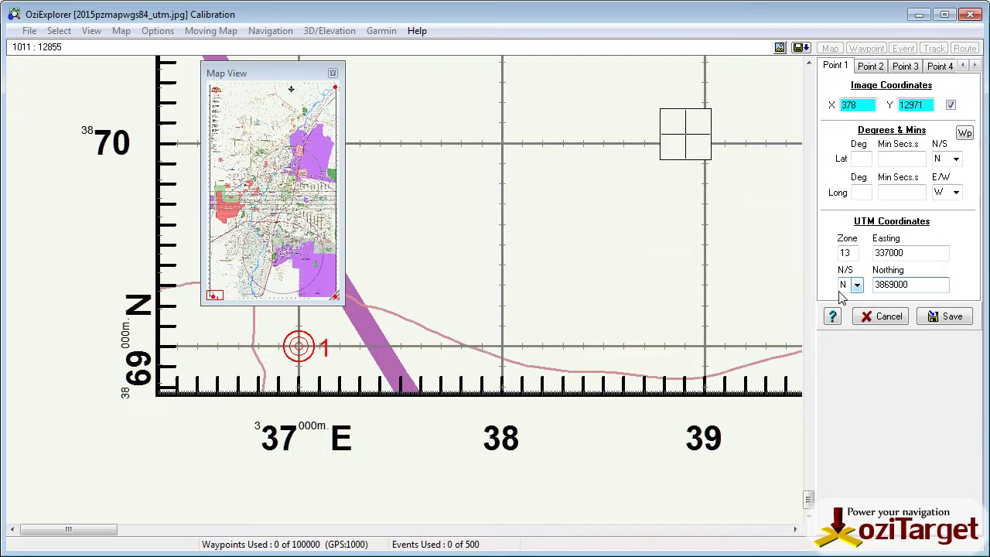
- Enter zone 13 and easting 365000 for calibration point 2, then move to its northing
left_click(870, 65)
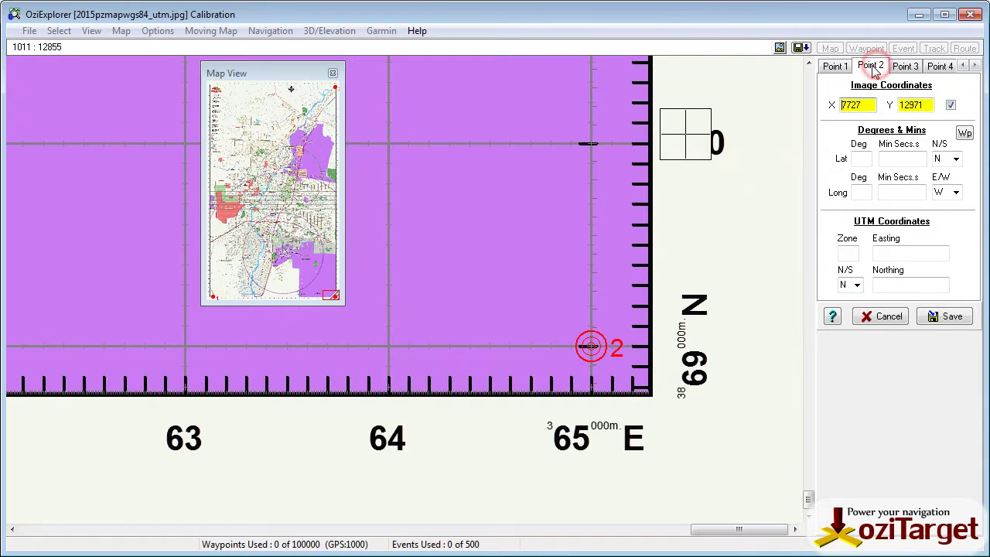
left_click(842, 255)
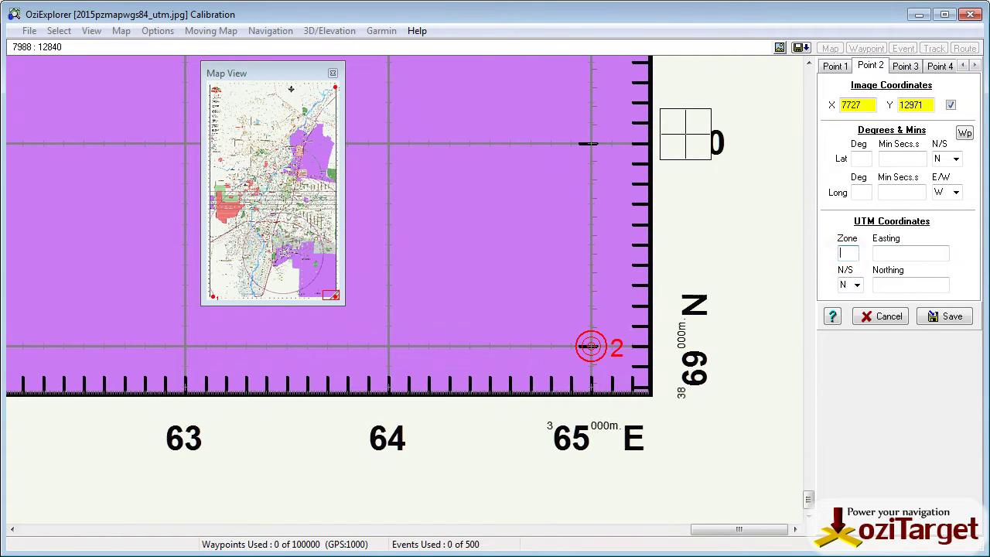
left_click(889, 253)
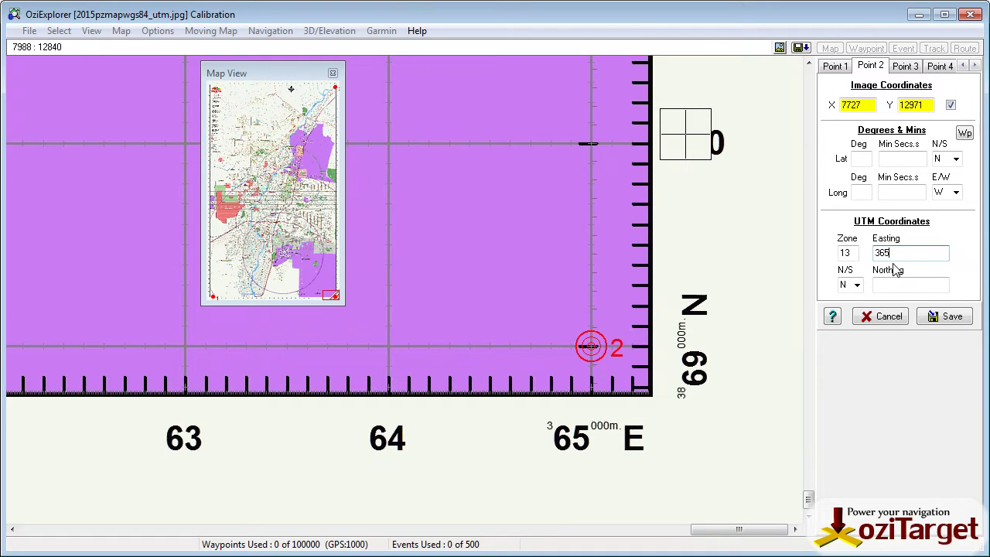
type("000")
left_click(897, 283)
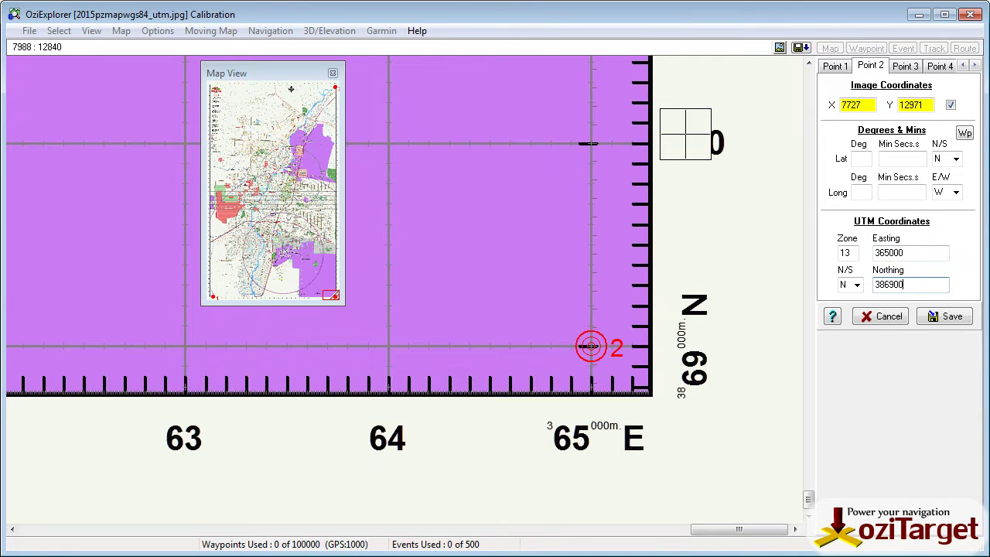
- Give calibration point 3 zone 13, easting 365000 and northing 3917000
left_click(905, 66)
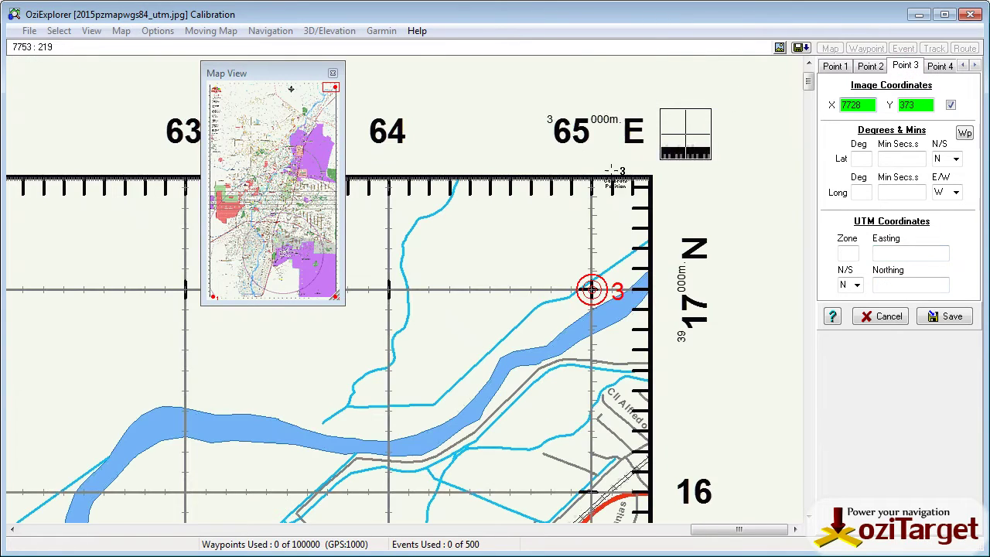
left_click(846, 252)
type("13")
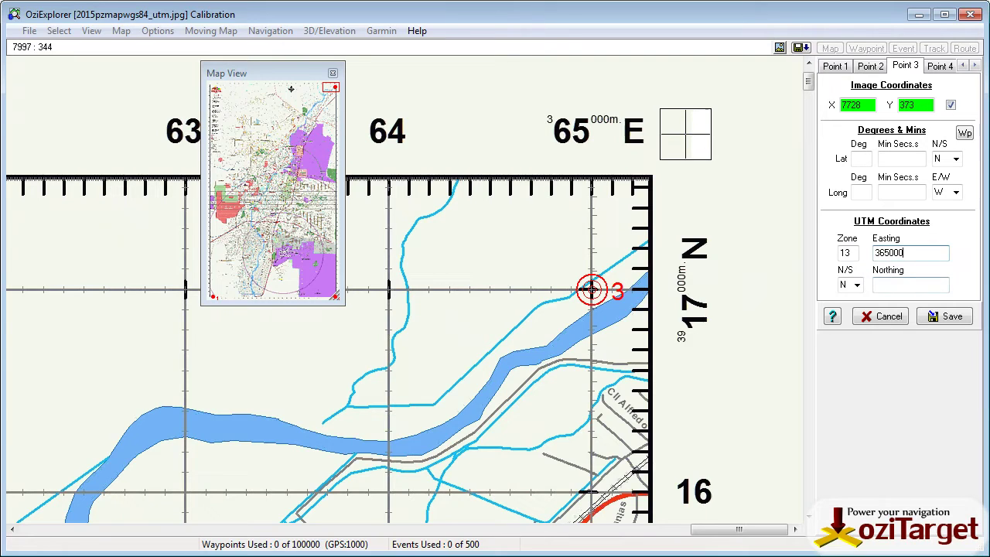
type("365000")
left_click(889, 284)
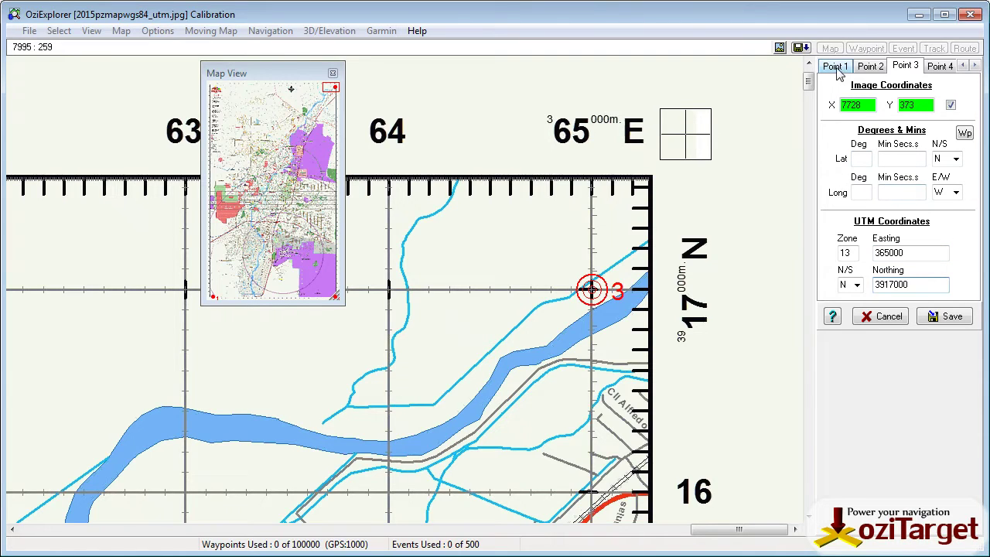
left_click(962, 65)
- Start marking the map border and place its first point at the top-left ruler corner
left_click(838, 66)
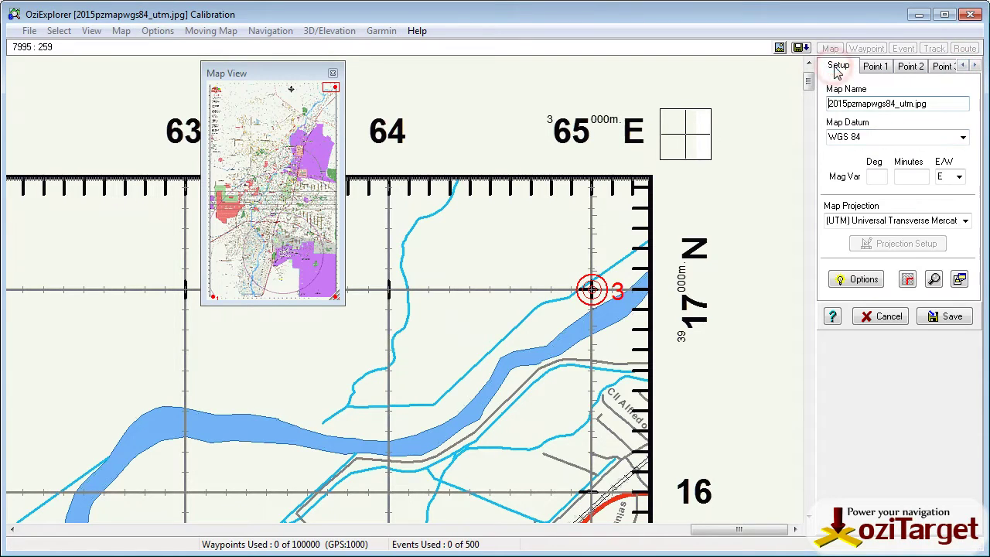
left_click(908, 281)
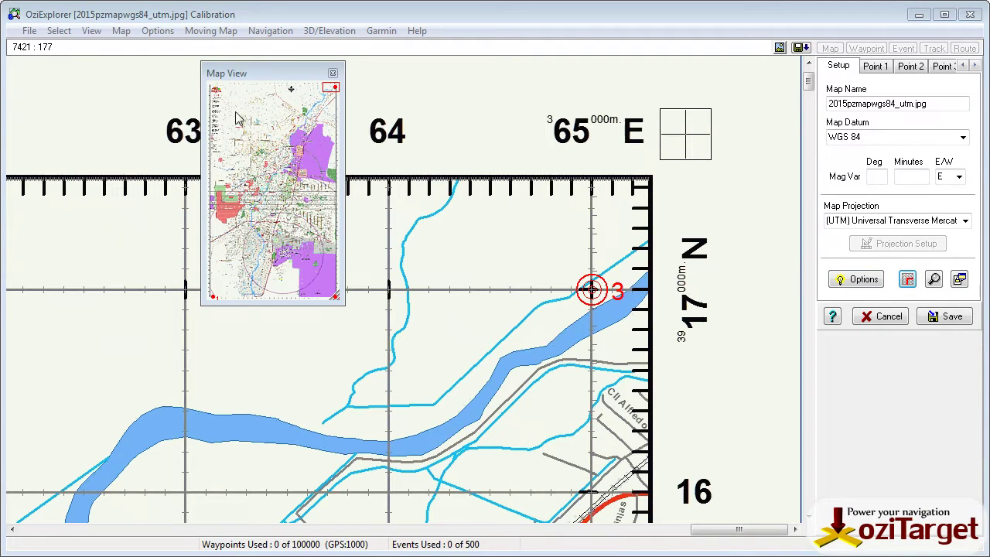
left_click(218, 94)
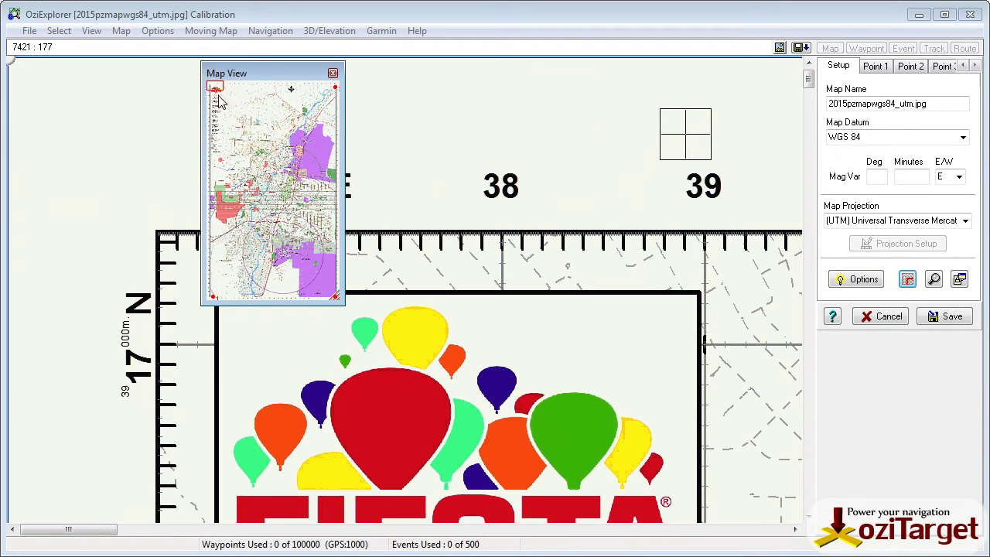
left_click(157, 230)
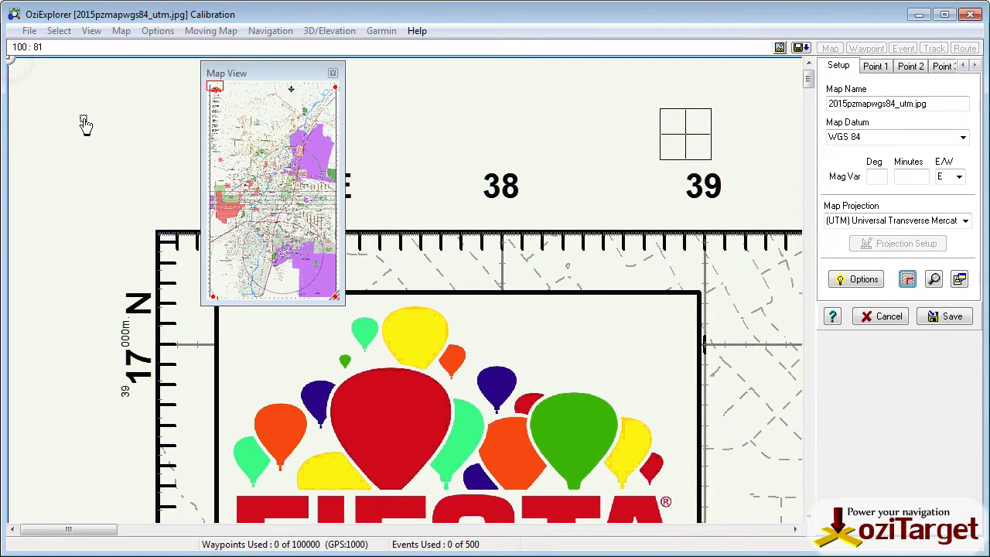
left_click(154, 232)
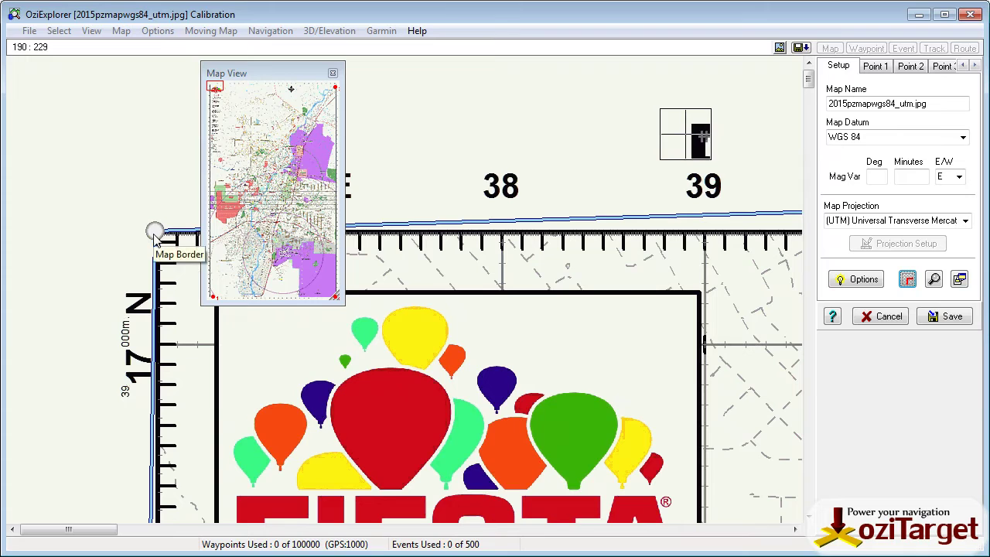
- Place the remaining border points at the bottom-left, bottom-right and top-right ruler corners
left_click(212, 297)
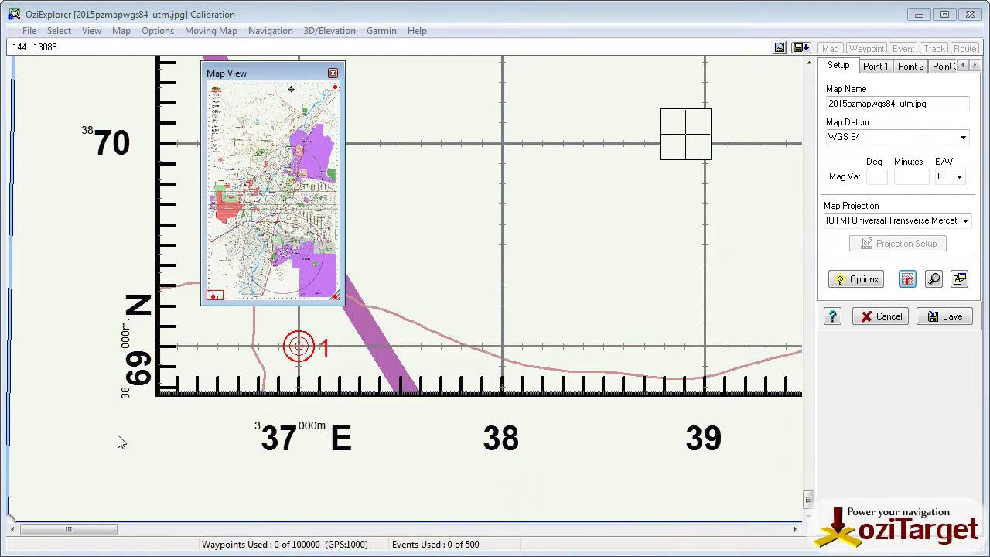
left_click(156, 397)
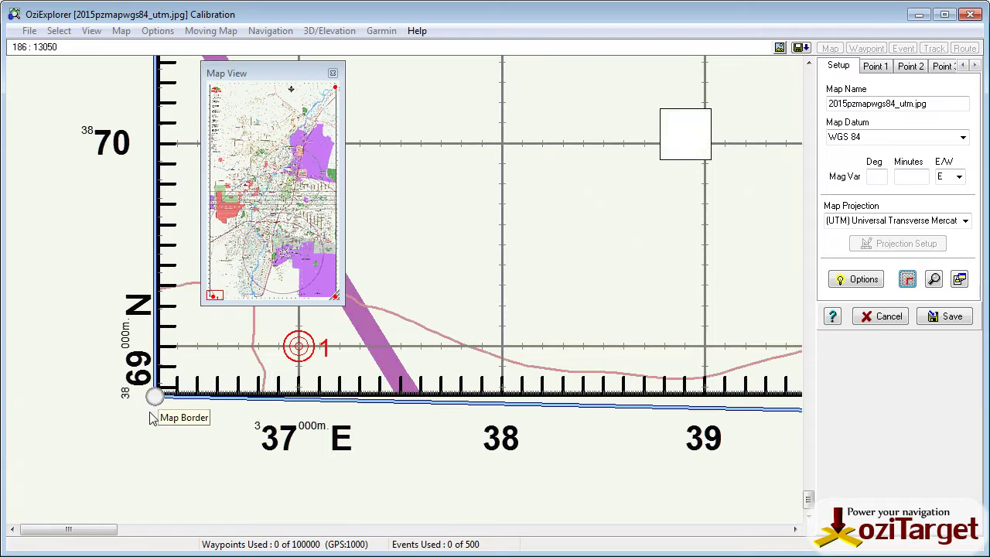
left_click(332, 294)
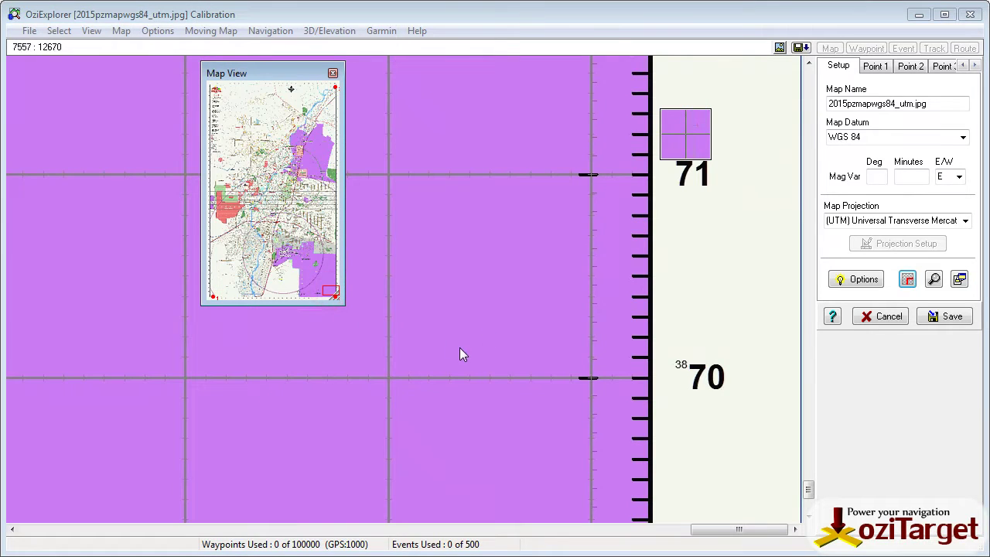
left_click(331, 295)
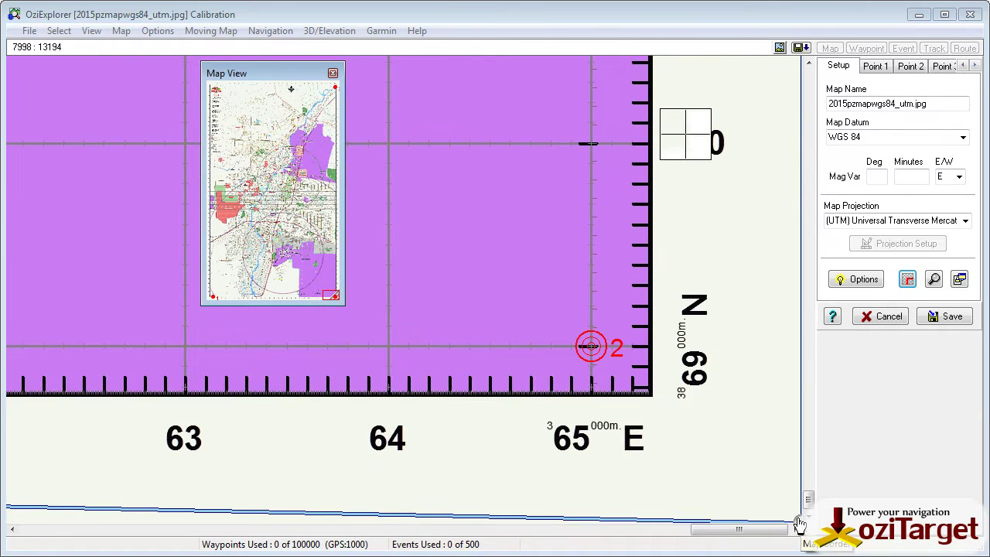
left_click(650, 396)
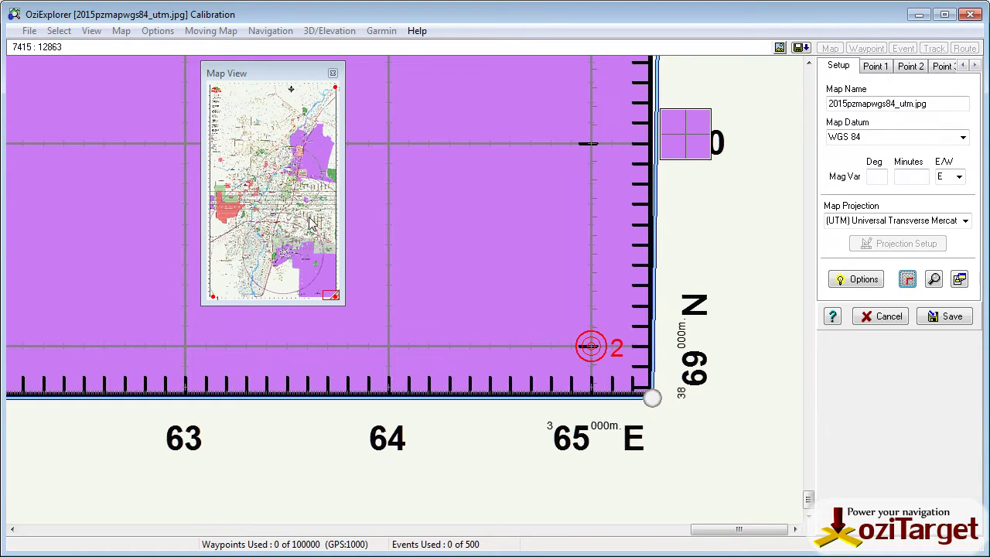
left_click(337, 88)
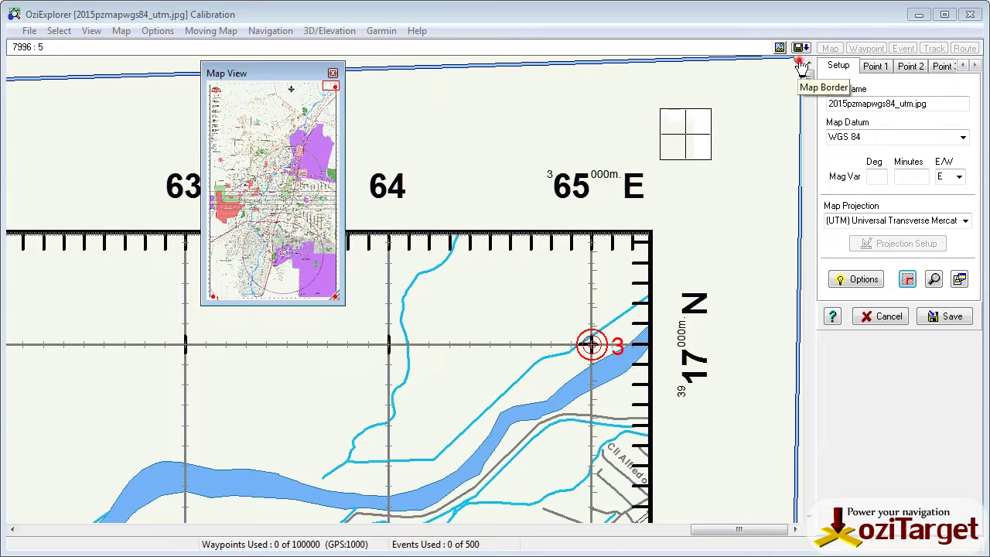
left_click(652, 232)
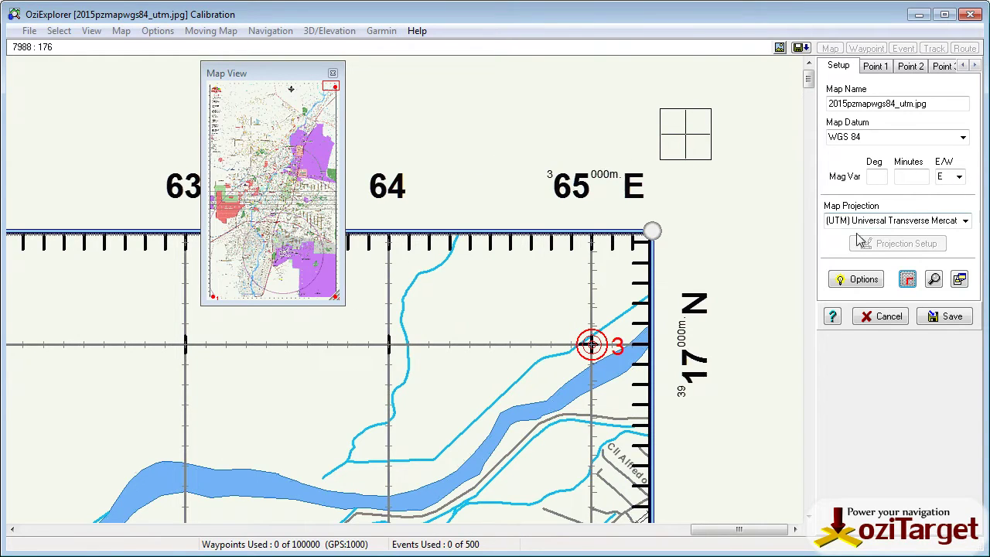
- Save the calibration as 2015PZMapWGS84_UTM.map
left_click(944, 68)
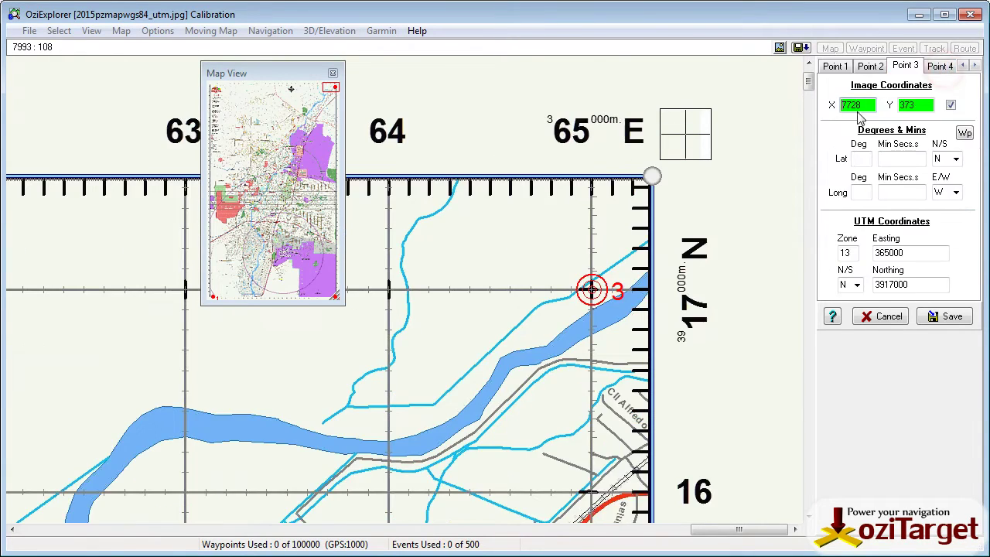
left_click(950, 318)
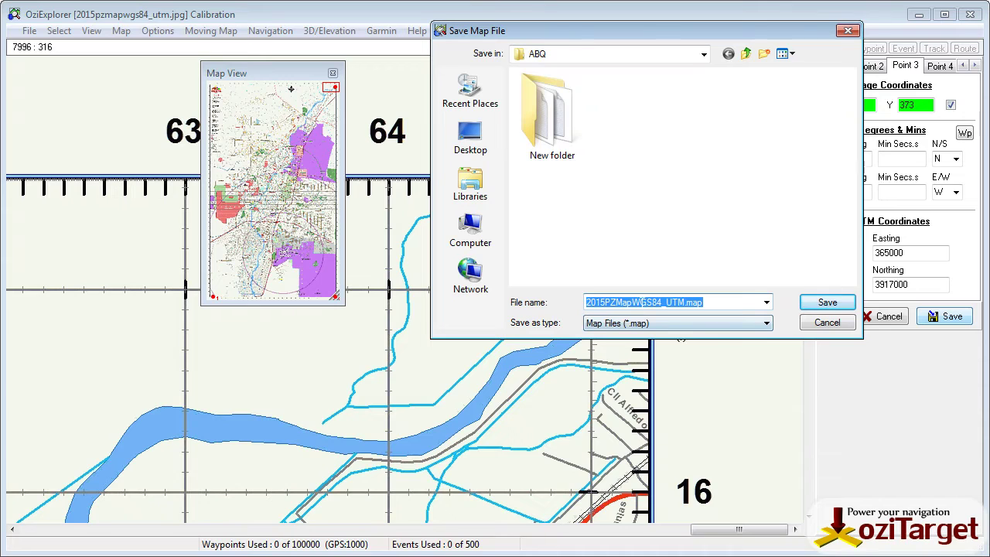
left_click(827, 305)
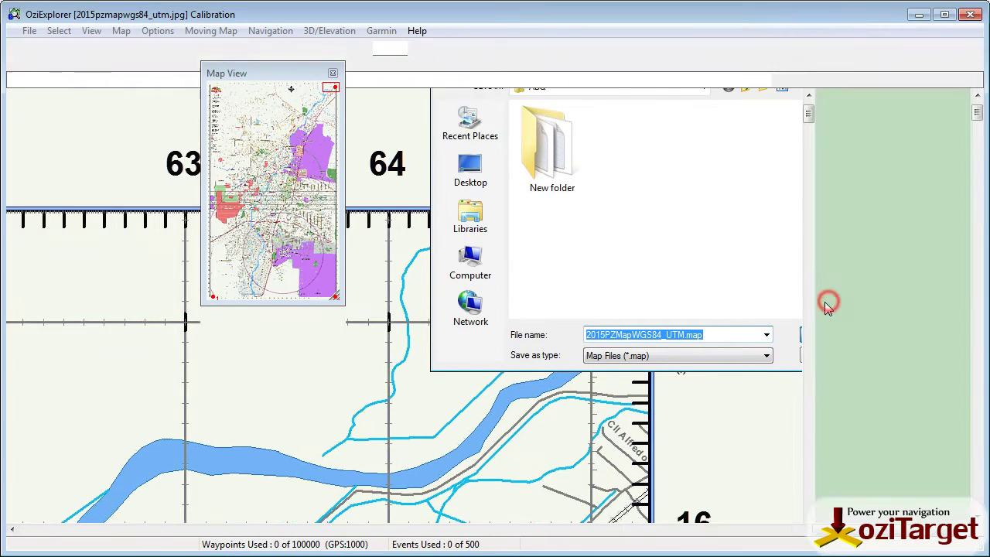
- Jump the calibrated map through the Corrales, Sandia and AGL-label areas, then reposition the overview window
left_click(271, 178)
left_click(294, 142)
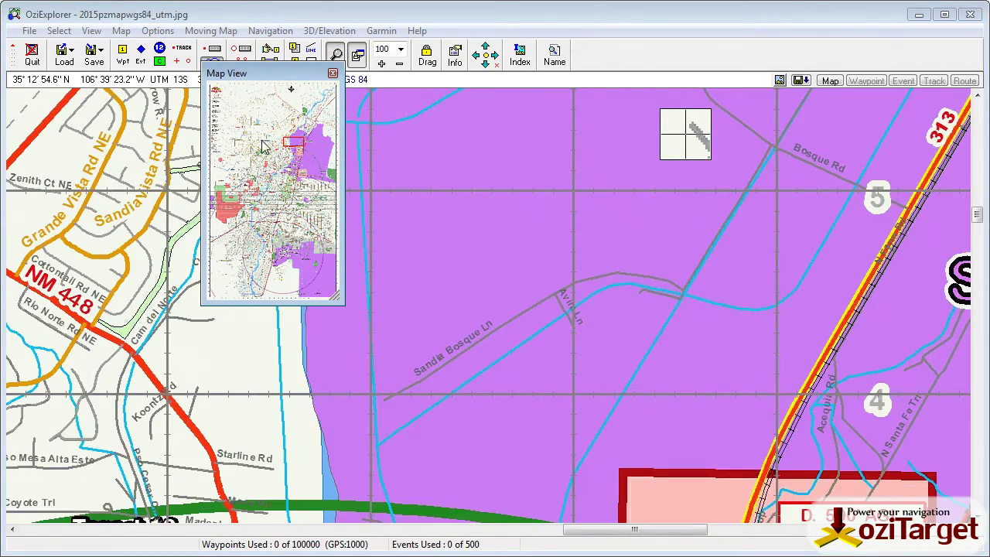
left_click(283, 174)
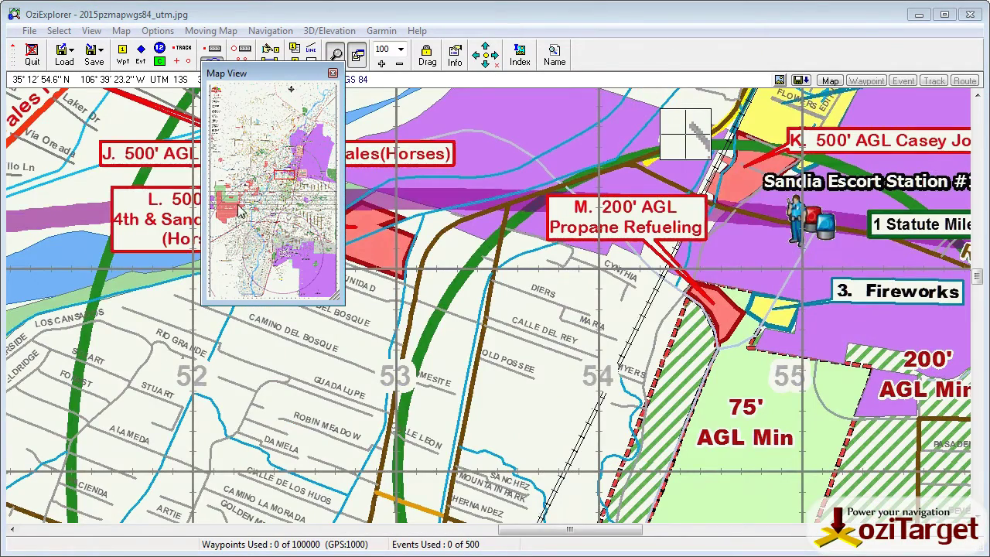
left_click_drag(274, 73, 372, 155)
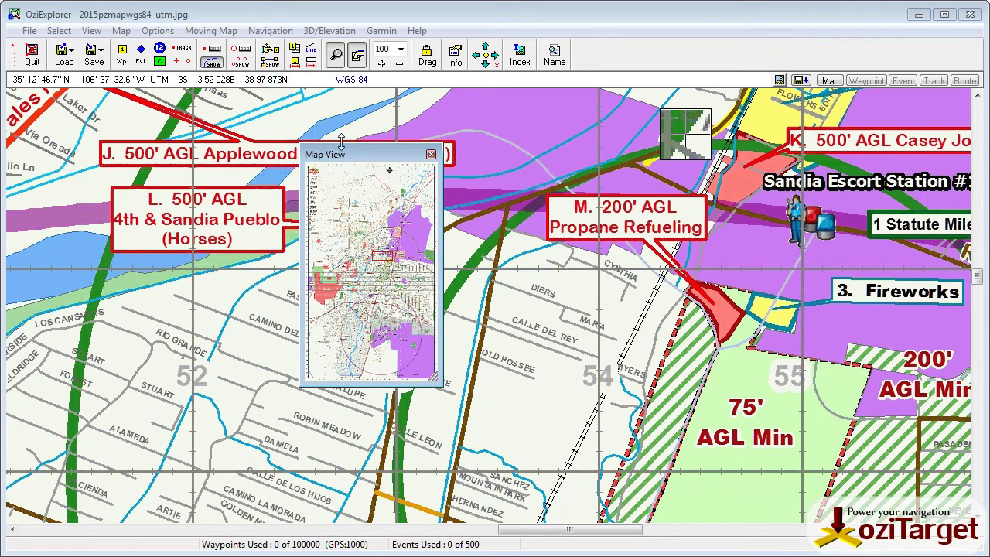
- Turn on the Other Grid UTM overlay with 1 Km line and label intervals, saved as the map default
left_click(121, 31)
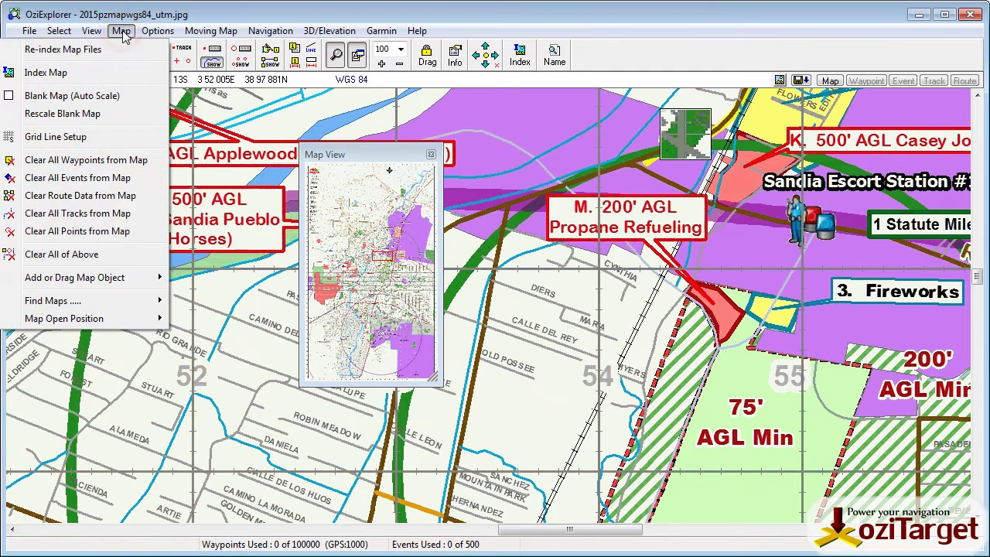
left_click(70, 137)
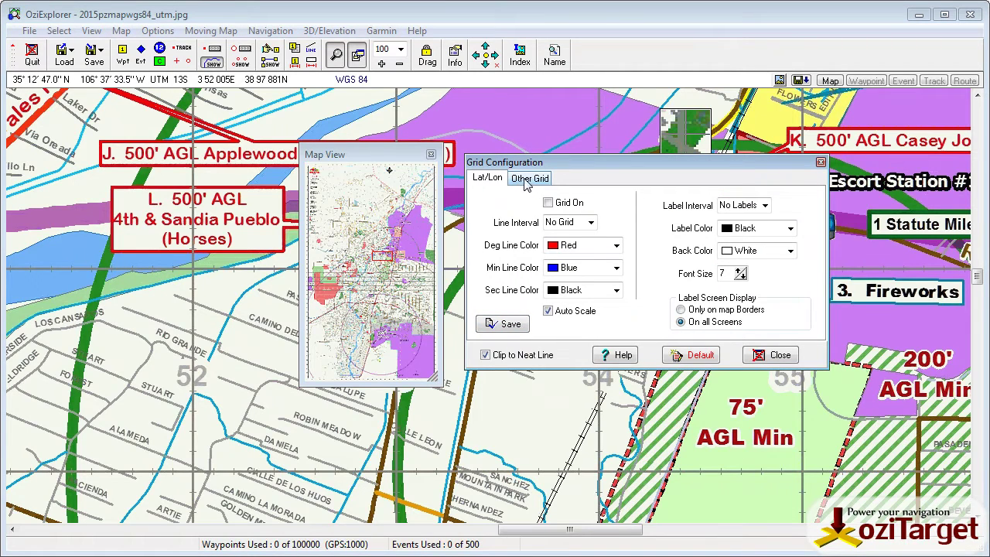
left_click(531, 178)
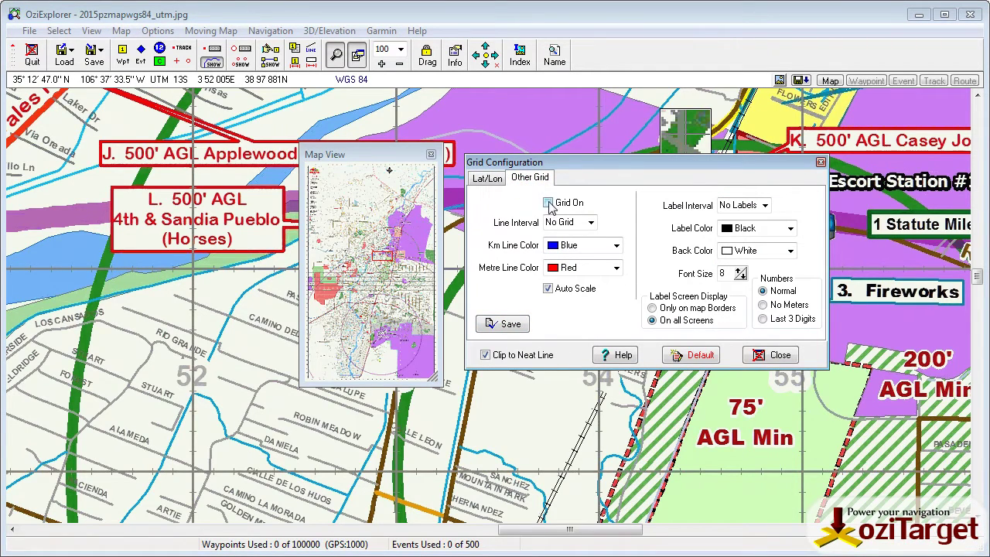
left_click(549, 203)
left_click(591, 223)
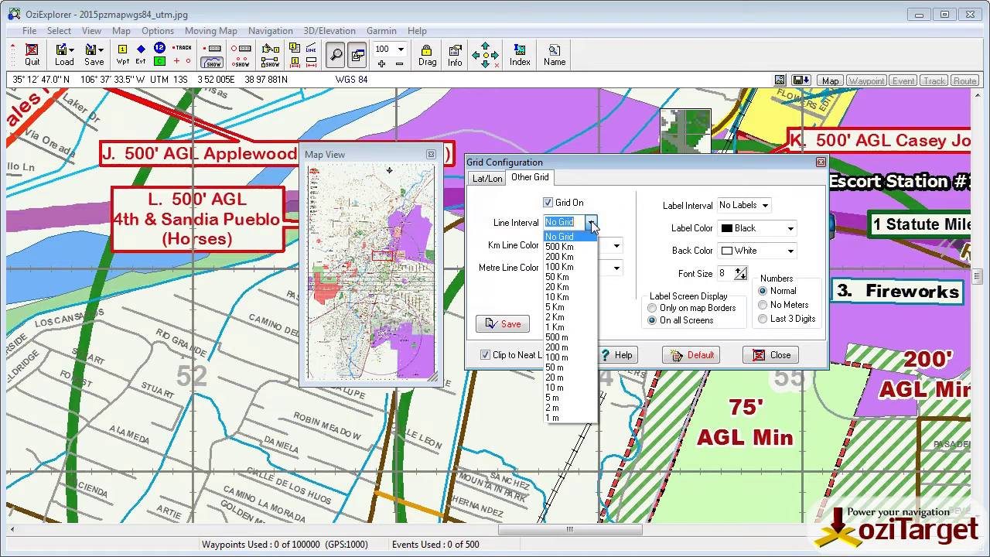
left_click(560, 327)
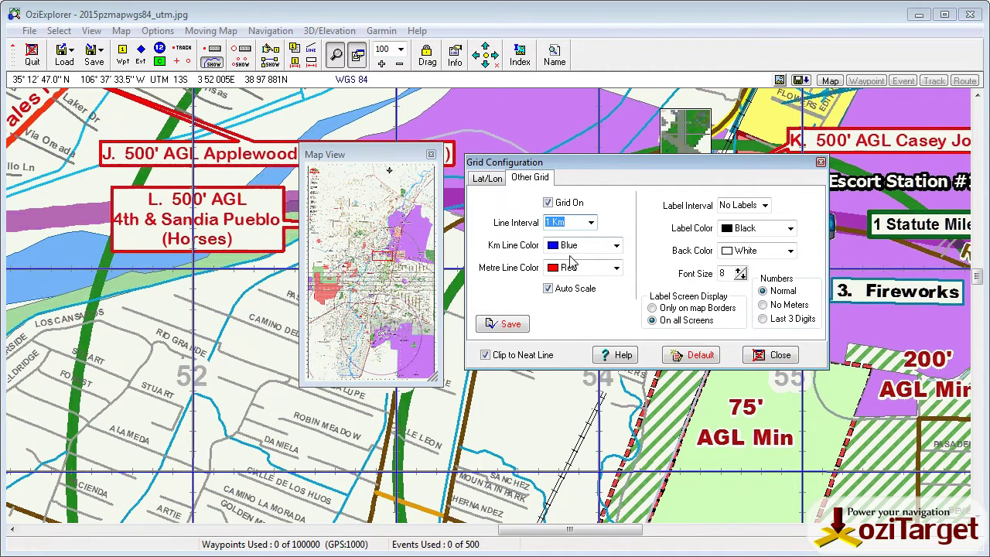
left_click(764, 205)
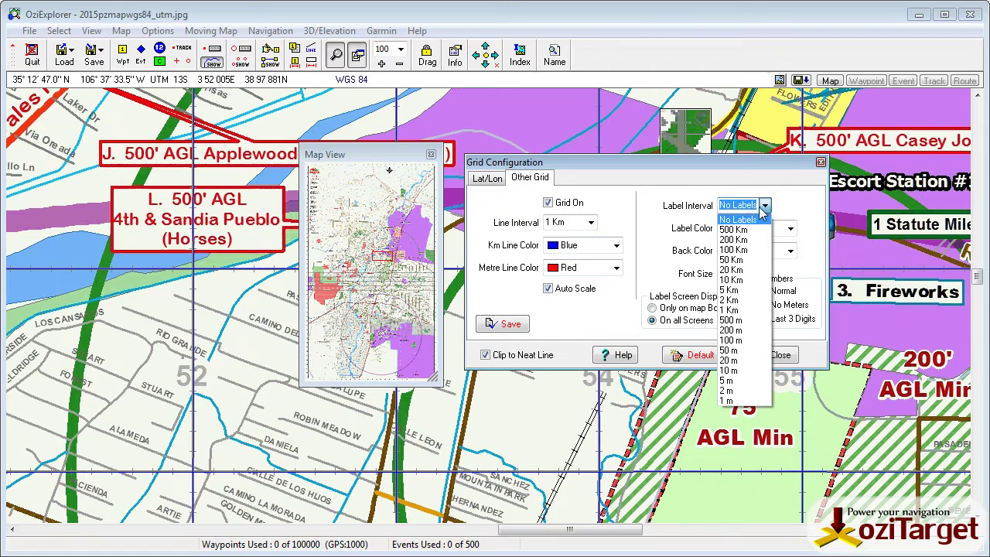
left_click(739, 310)
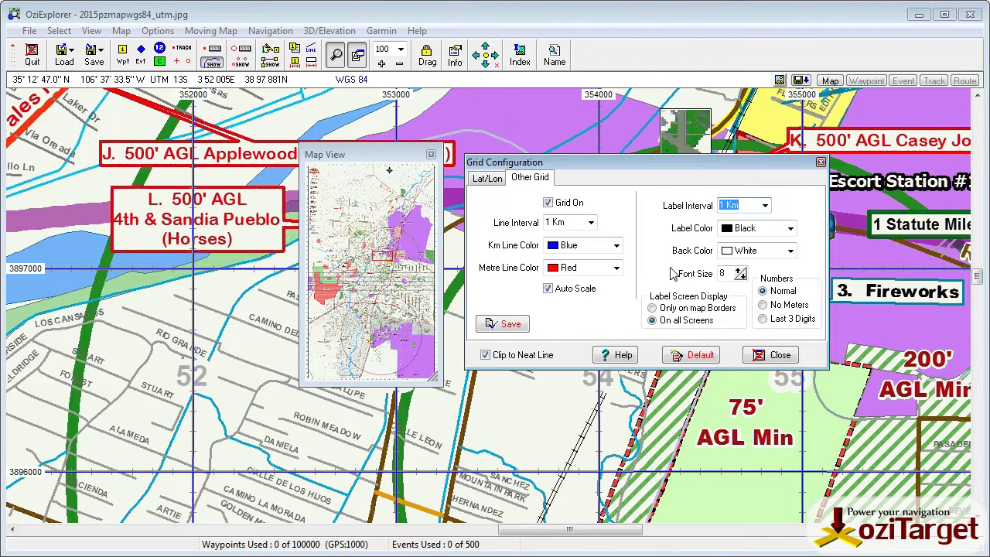
left_click(507, 323)
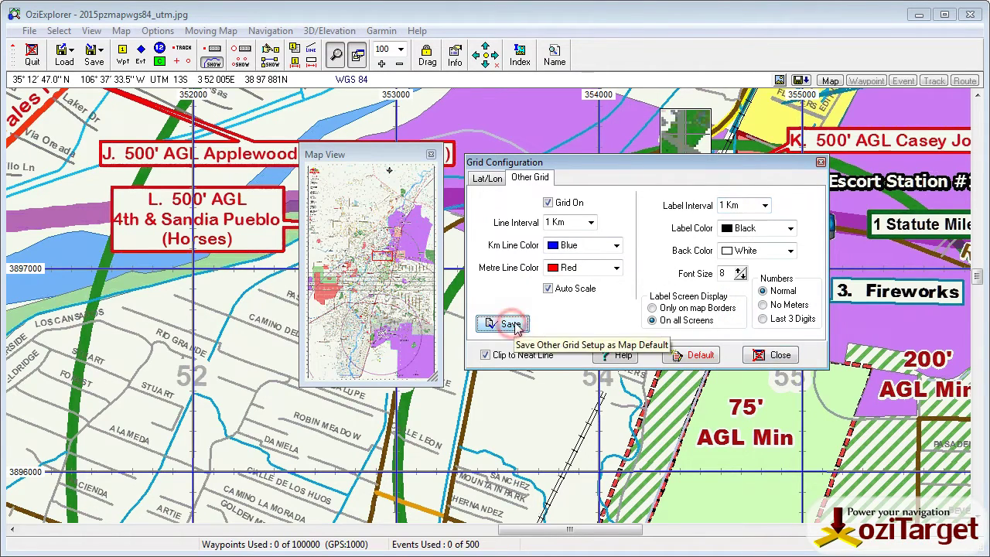
- Close the grid settings and pan around the map to inspect nearby 1 km grid lines
left_click(776, 356)
left_click_drag(232, 235, 236, 265)
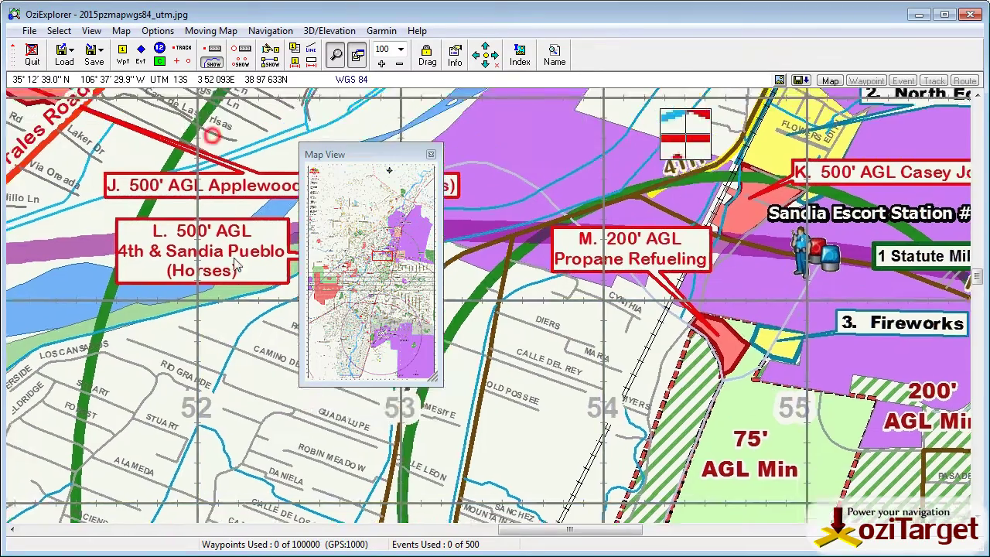
scroll(236, 265, "up", 5)
scroll(210, 198, "left", 3)
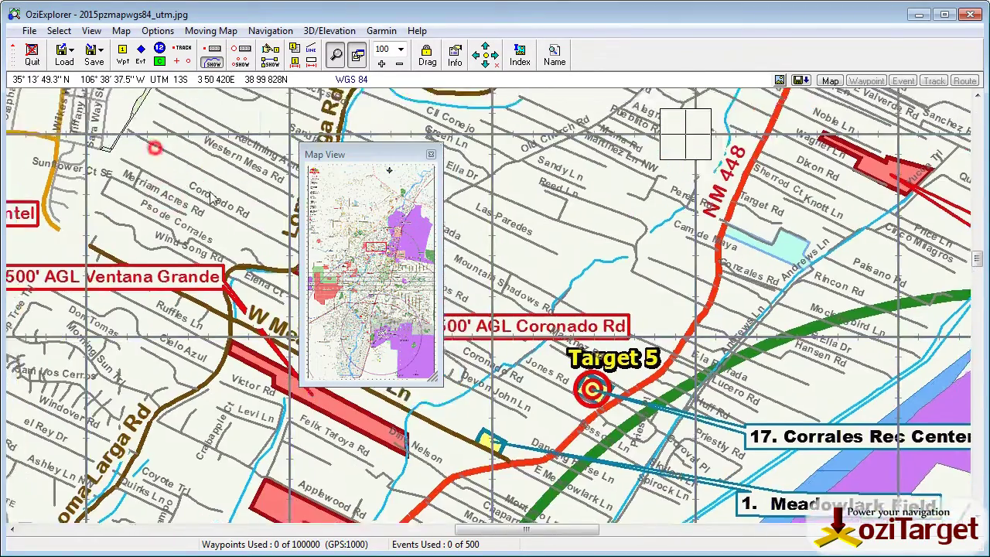
scroll(211, 198, "up", 4)
scroll(211, 198, "left", 3)
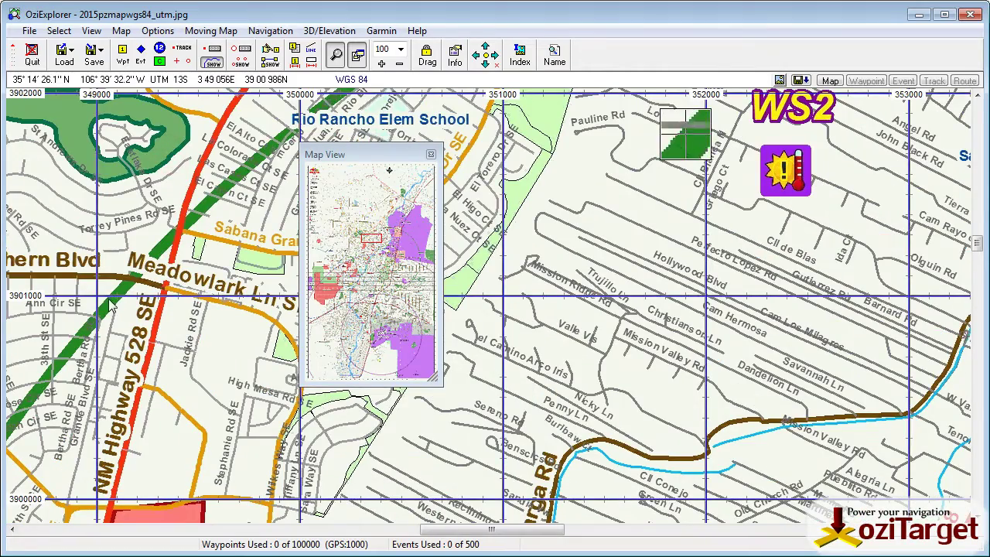
- Zoom to 150 and move to the map's top edge at the 349000–351000 grid lines
left_click(381, 62)
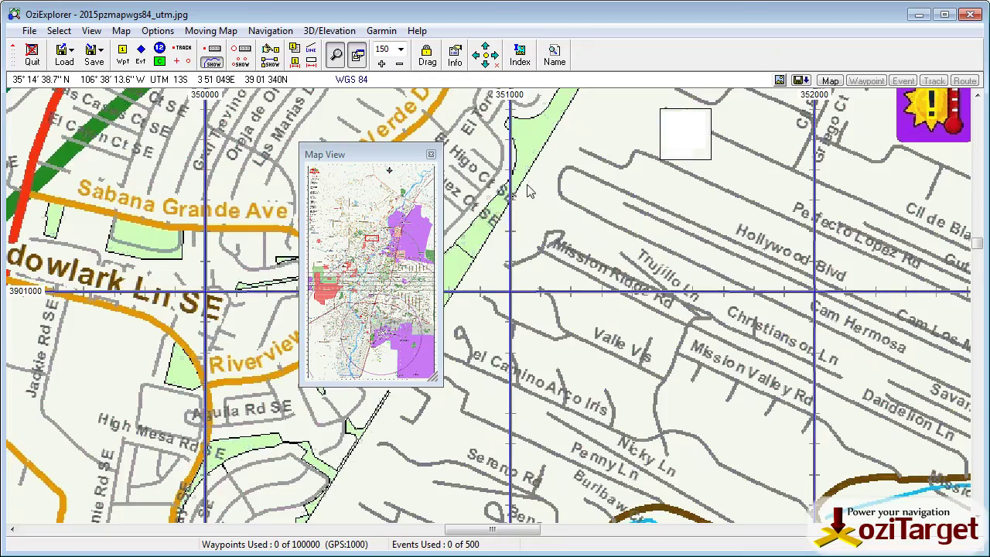
scroll(530, 191, "up", 8)
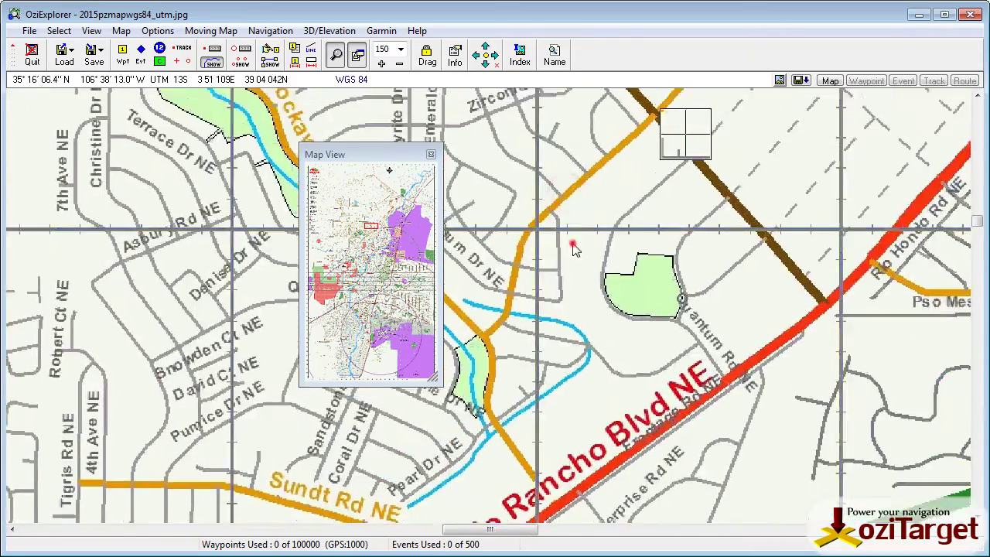
scroll(574, 247, "up", 10)
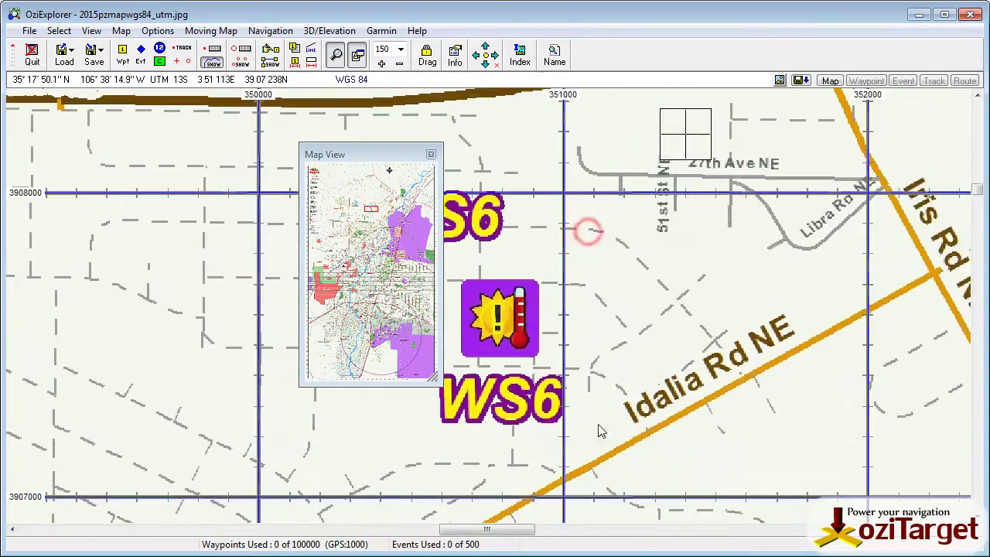
scroll(587, 140, "up", 5)
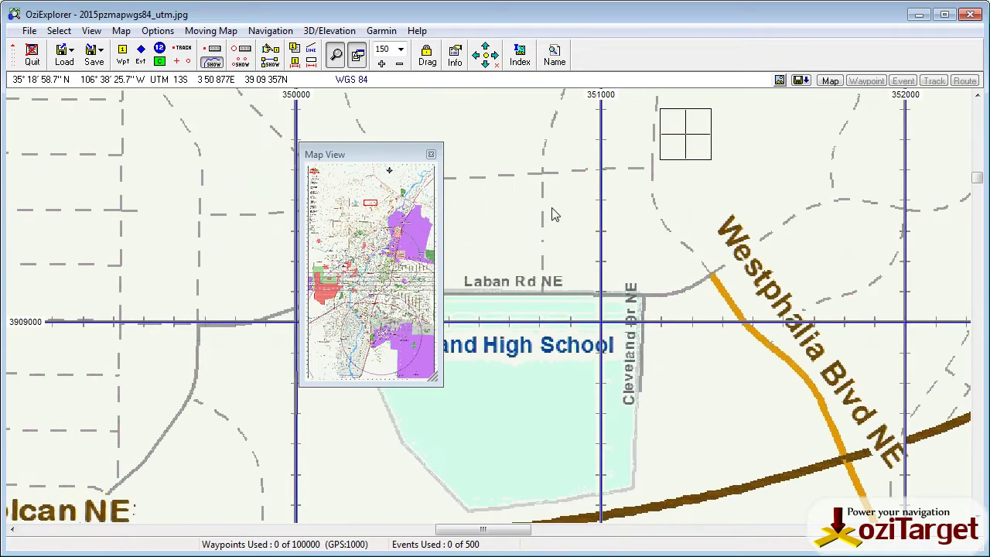
left_click(371, 172)
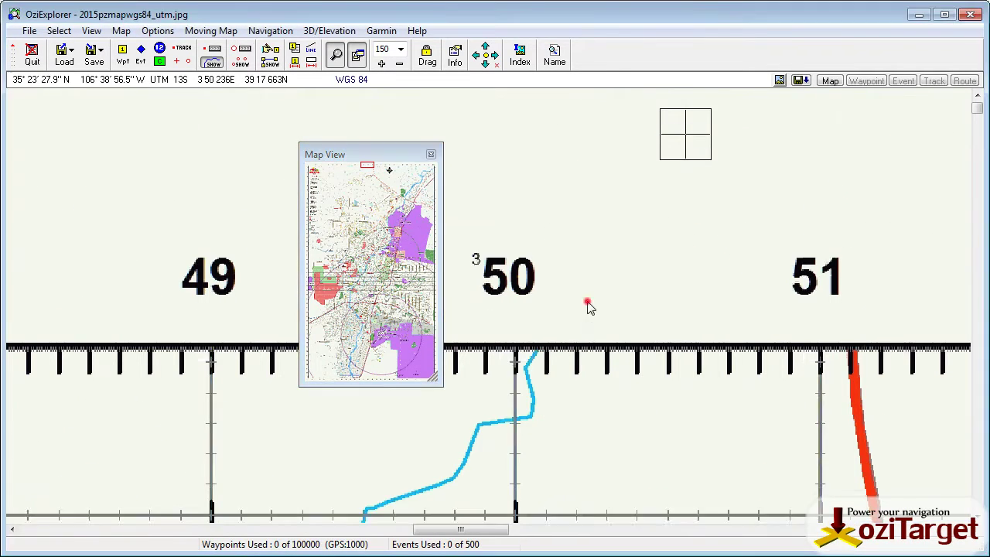
scroll(544, 265, "down", 2)
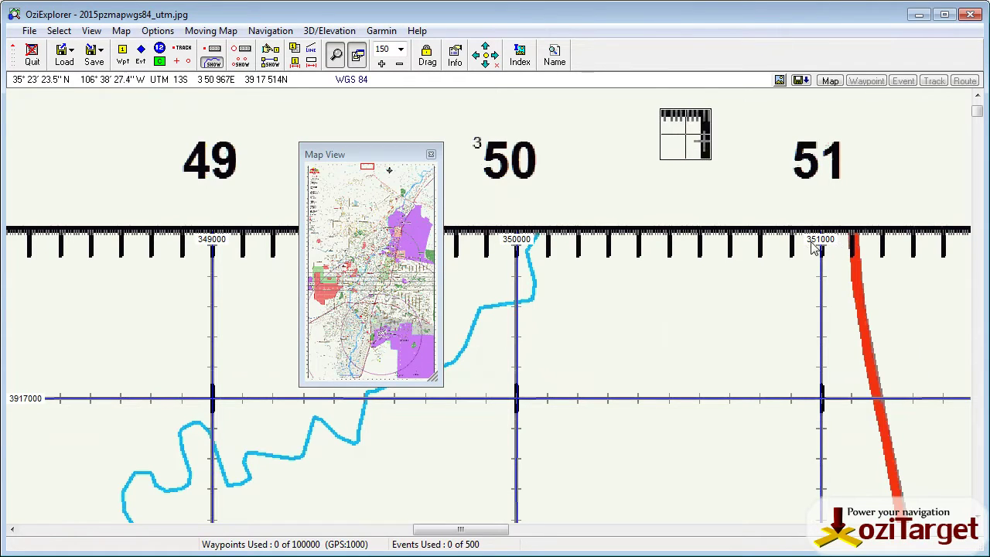
- Set the UTM grid label font size to 20 and apply the grid settings
left_click(121, 31)
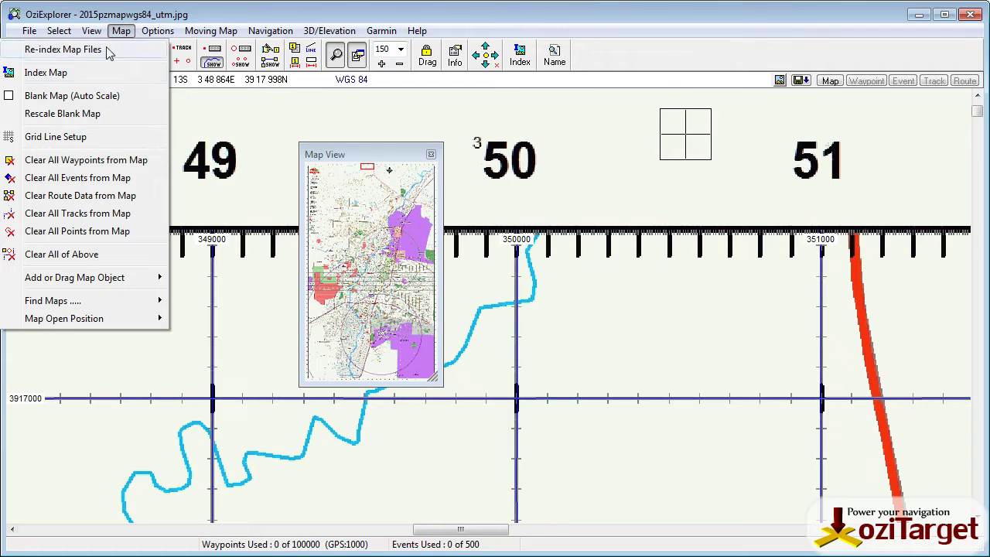
left_click(68, 138)
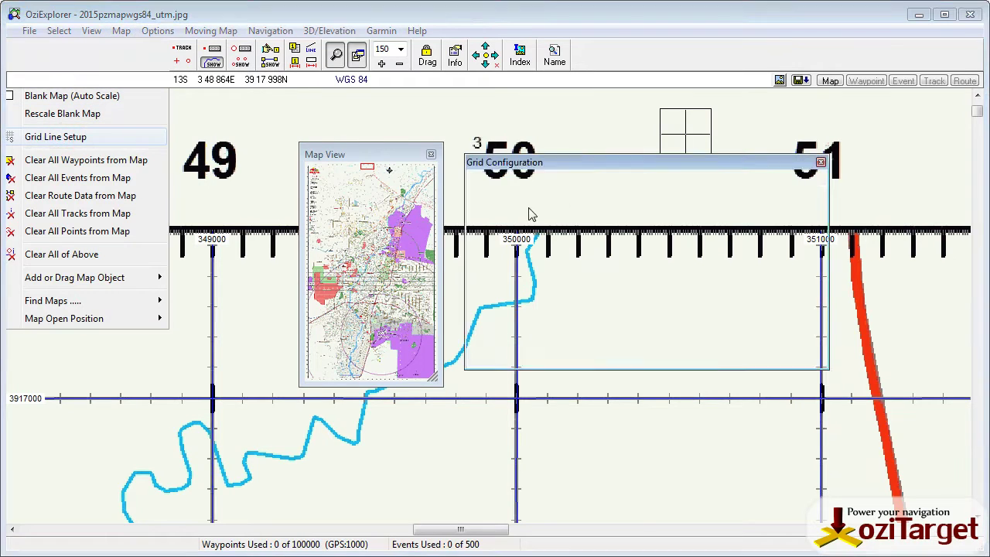
left_click(539, 179)
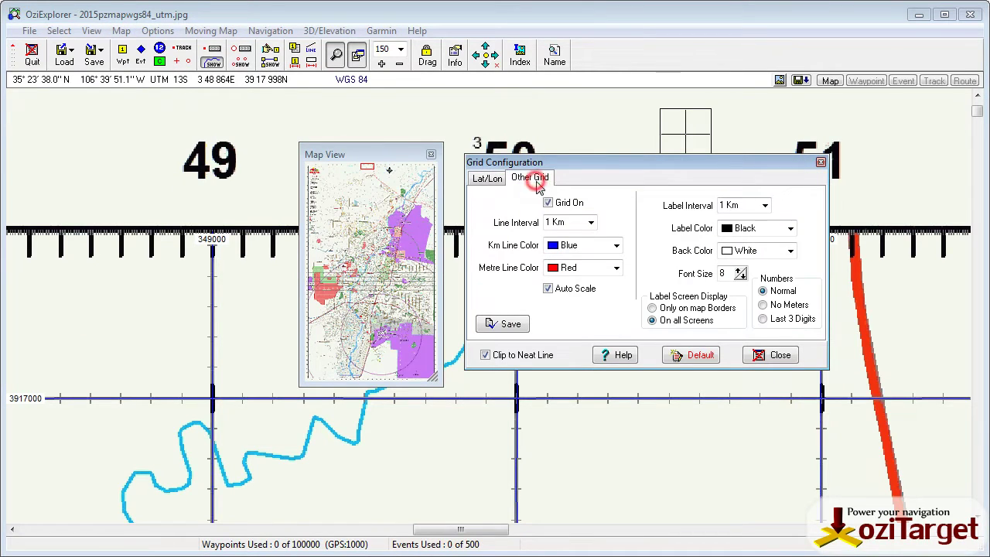
left_click(740, 271)
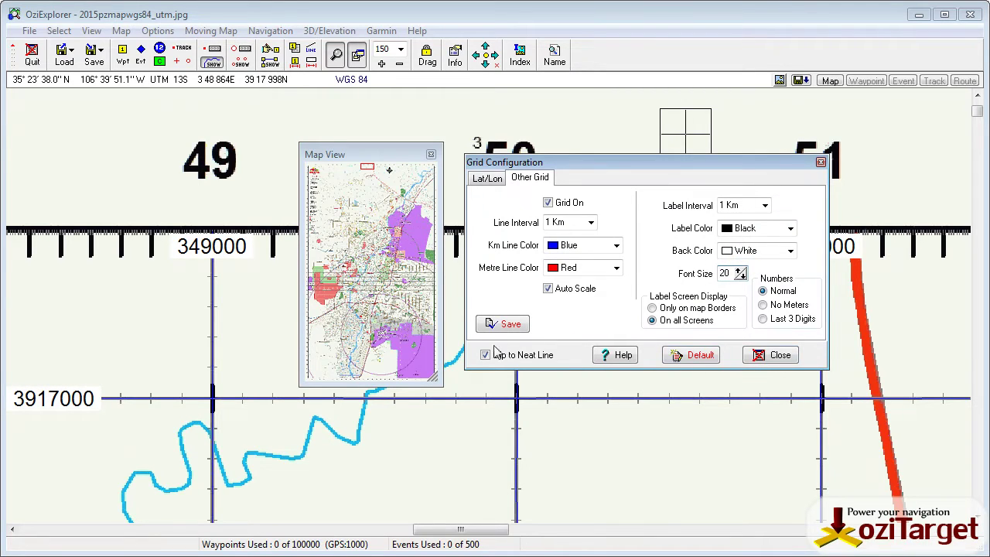
left_click(778, 354)
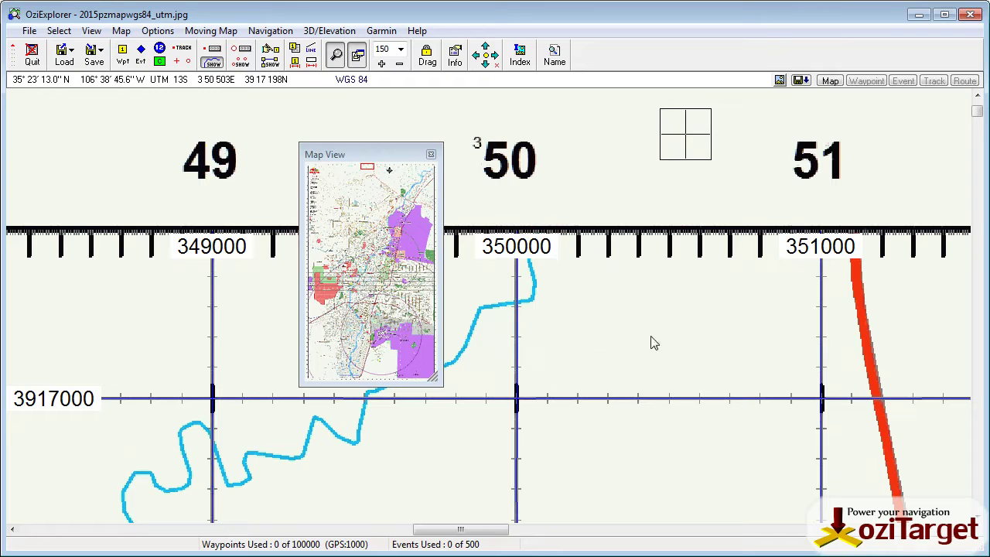
- Pan across the map to check grid labels, ending over streets near Airport and Central
left_click(312, 252)
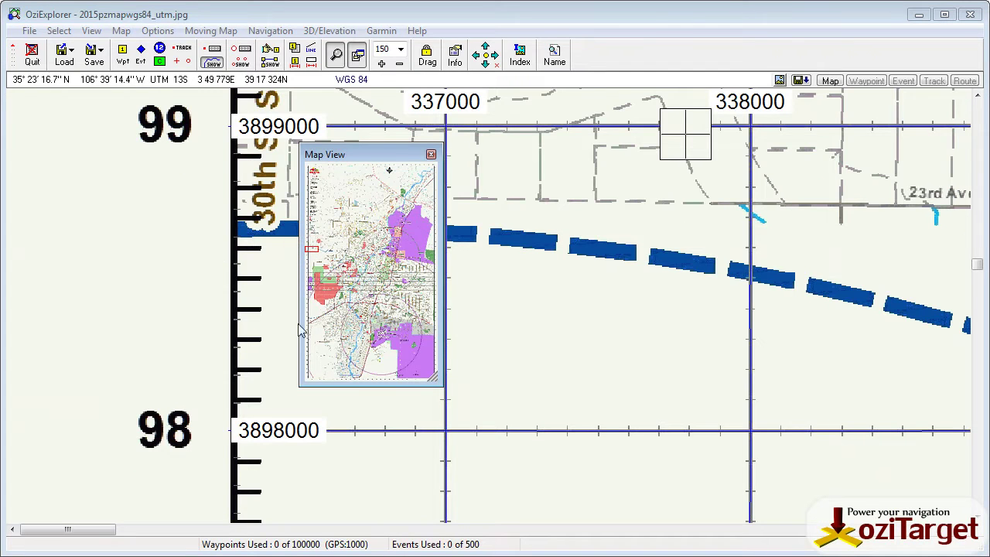
scroll(246, 328, "up", 3)
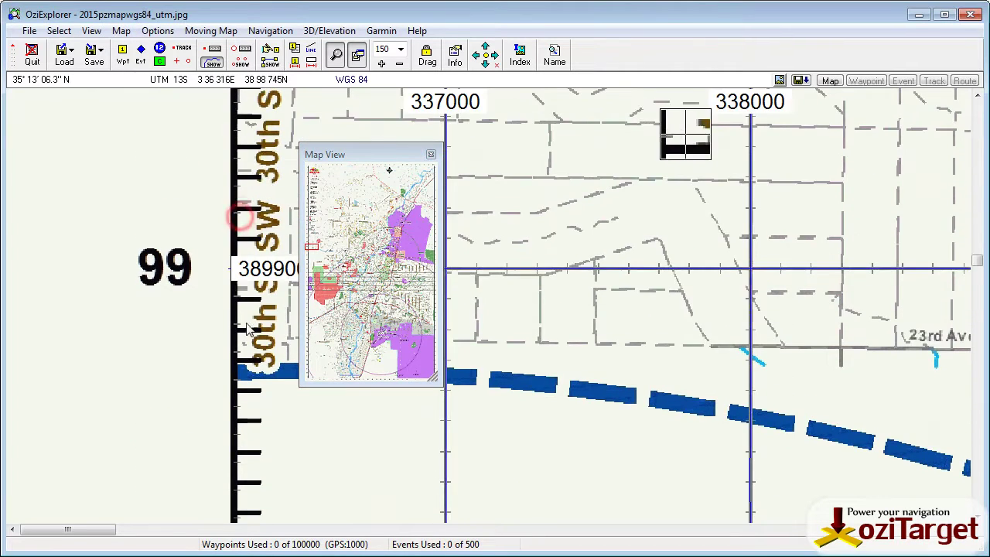
scroll(246, 328, "up", 8)
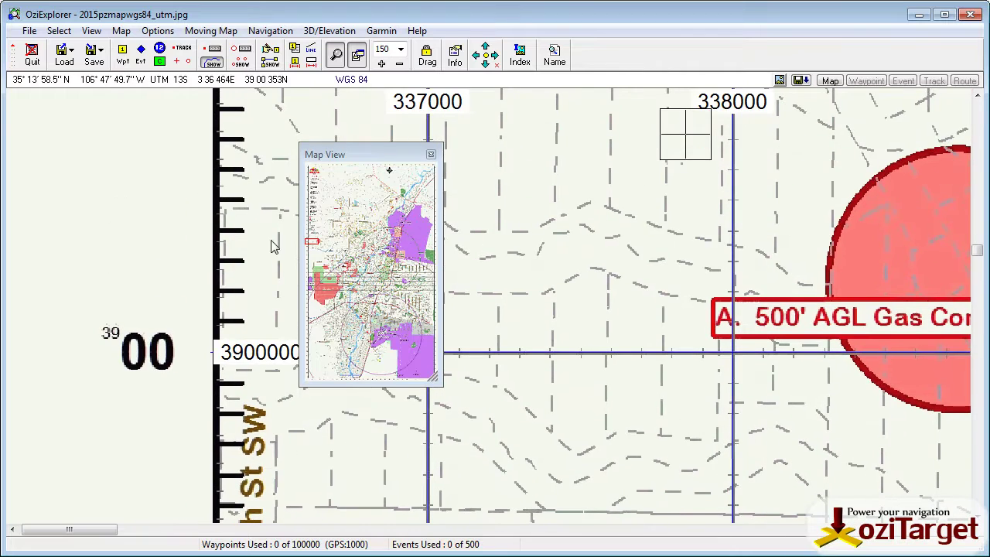
left_click_drag(348, 154, 446, 91)
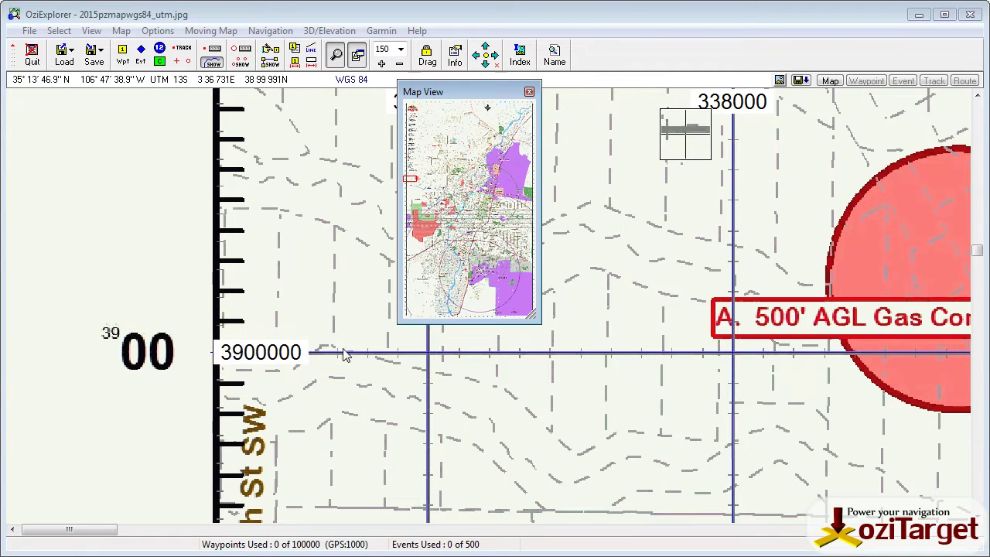
left_click(450, 254)
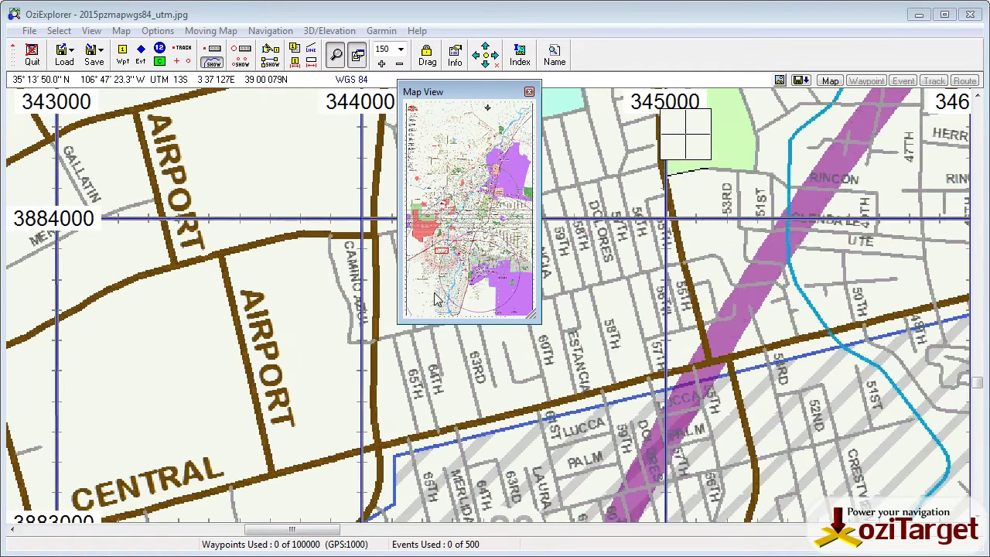
left_click_drag(713, 333, 365, 65)
- Set the Other Grid Km line colour to Fuchsia, keeping Auto Scale on, and save the settings
left_click(122, 32)
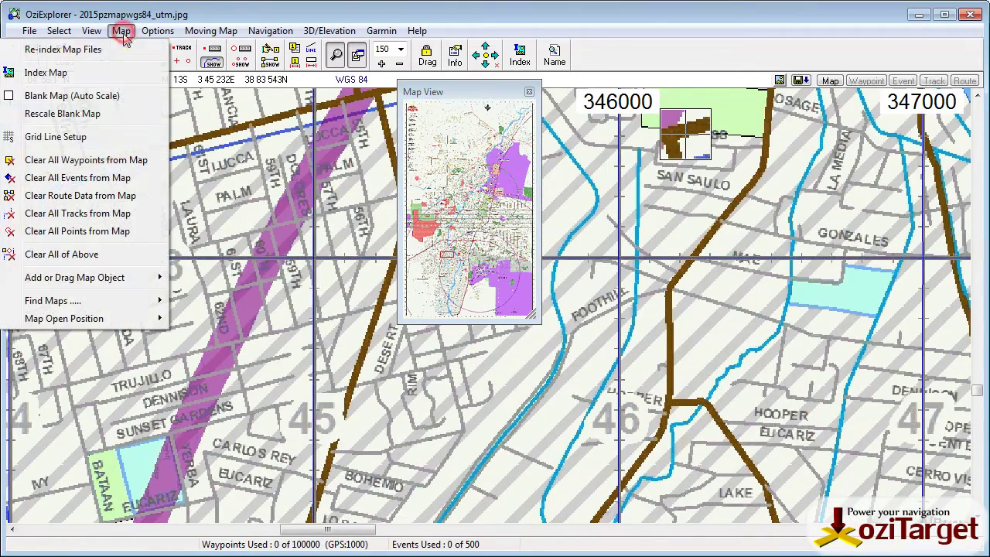
left_click(58, 137)
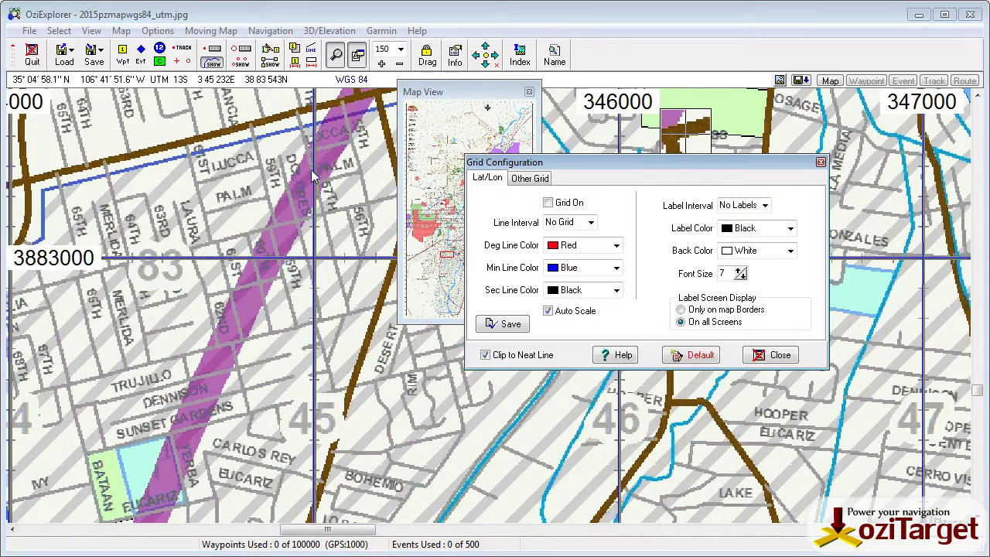
left_click(534, 179)
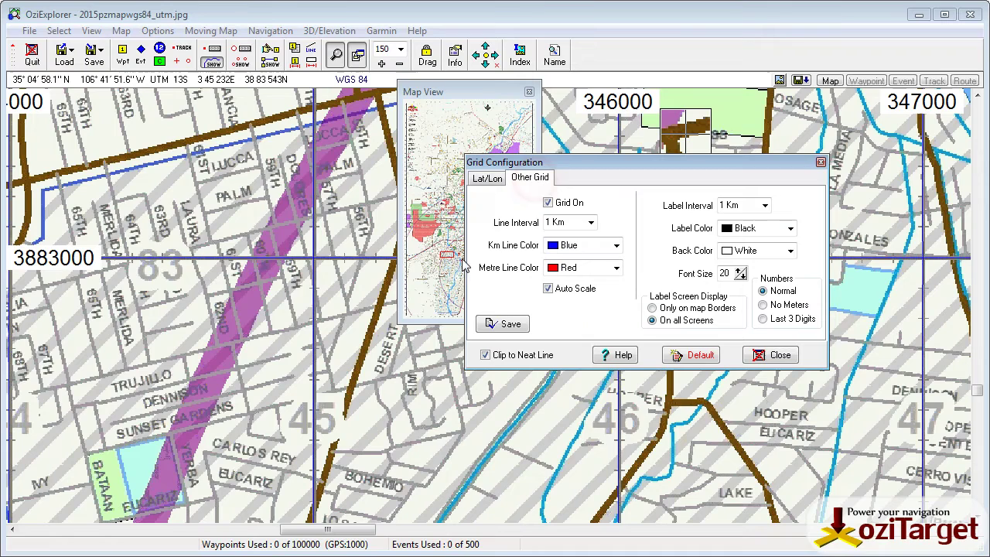
left_click(548, 290)
left_click(549, 288)
left_click(617, 245)
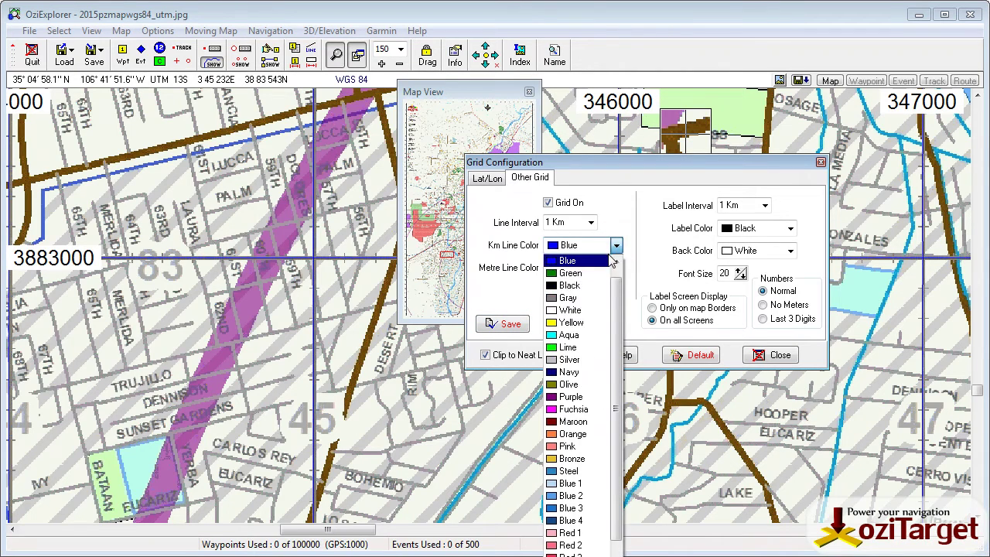
scroll(618, 282, "up", 1)
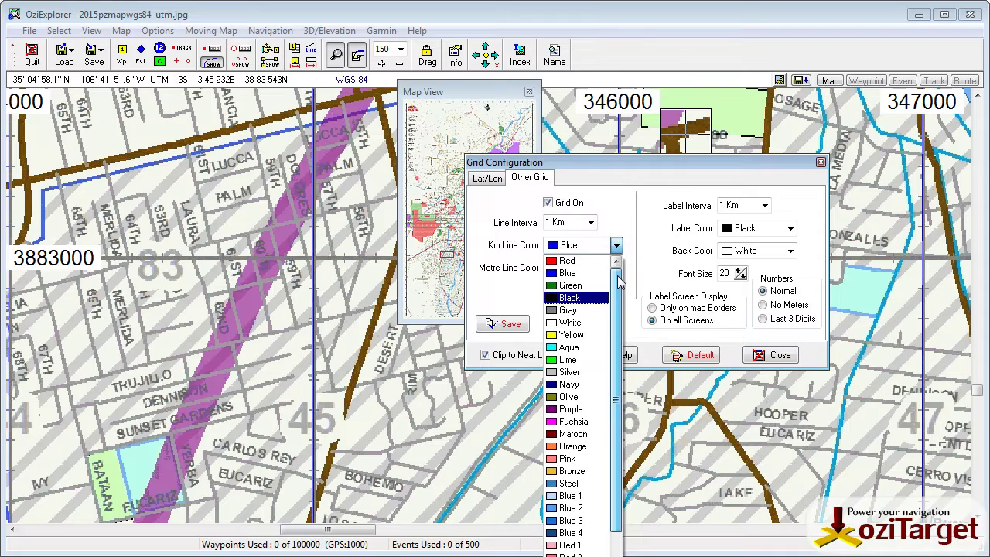
left_click(573, 421)
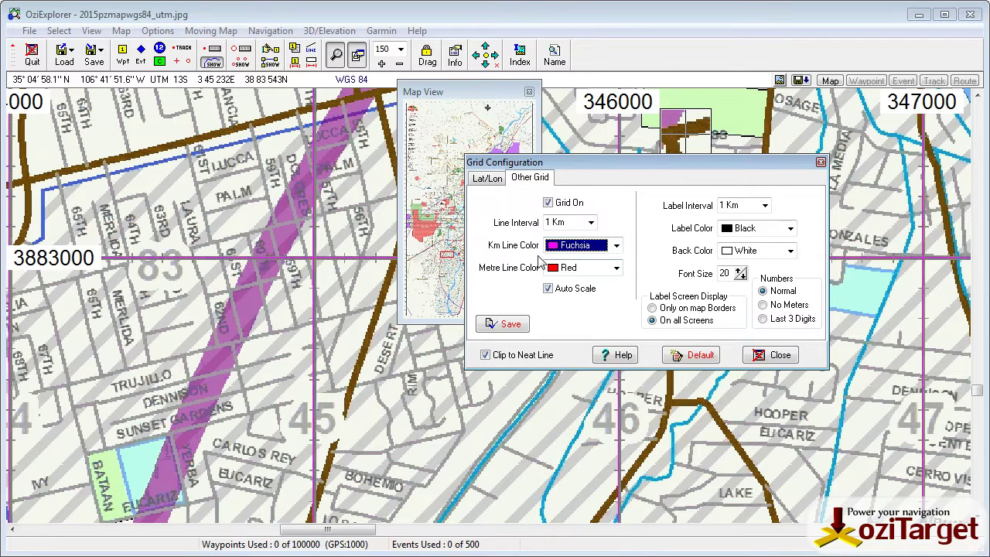
left_click(511, 325)
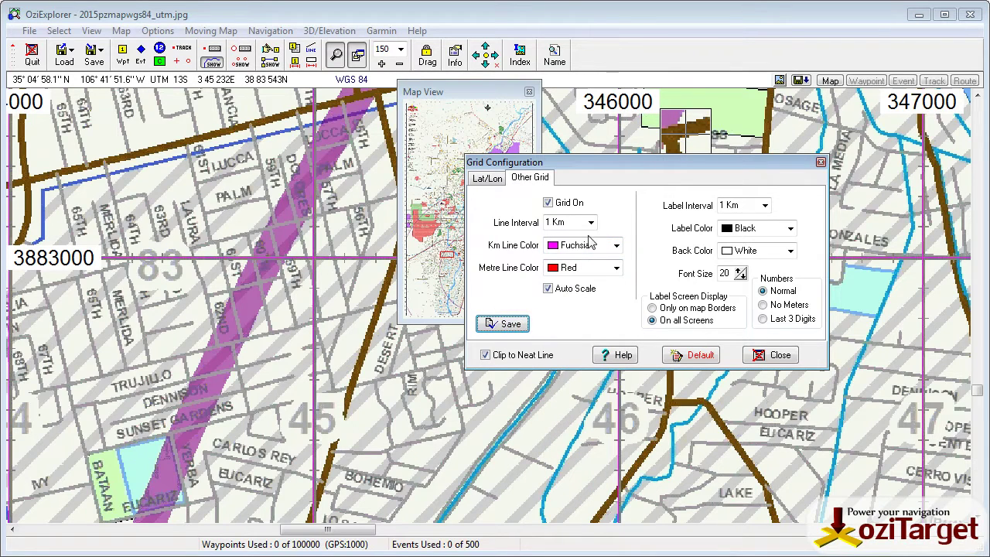
- Close the grid settings and pan east with the arrow keys toward Rio Grande Zoological Park
left_click(774, 355)
key("Right")
key("Right")
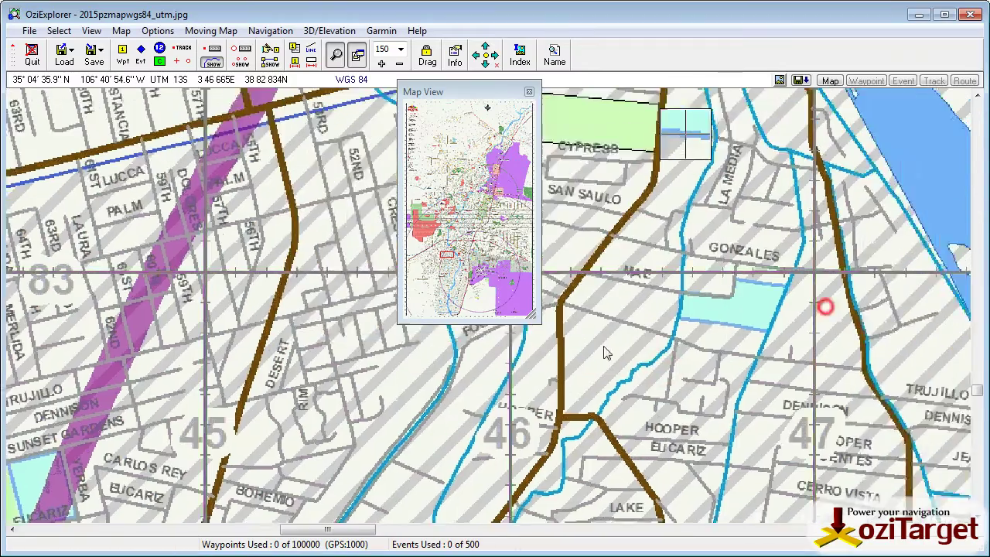
key("Up")
key("Right")
key("Down")
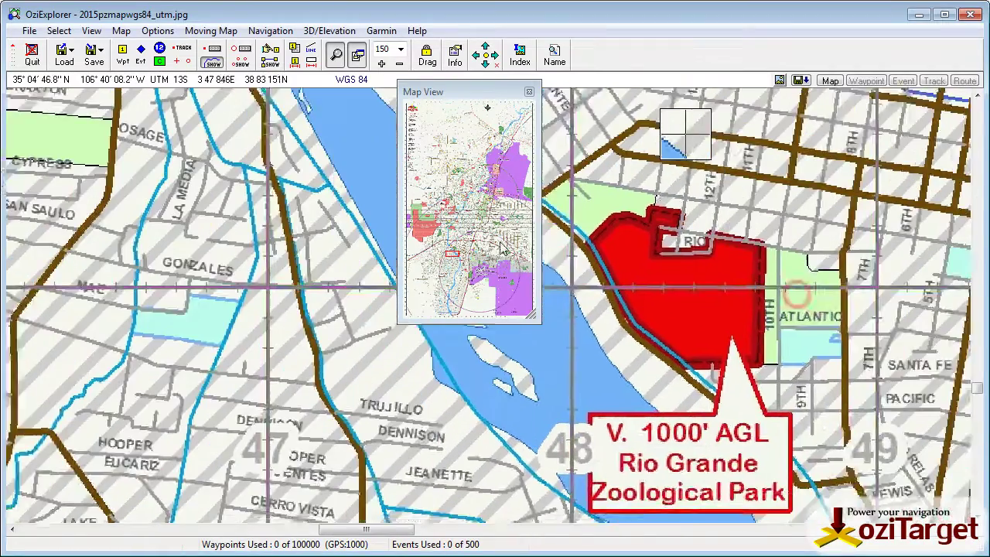
key("Right")
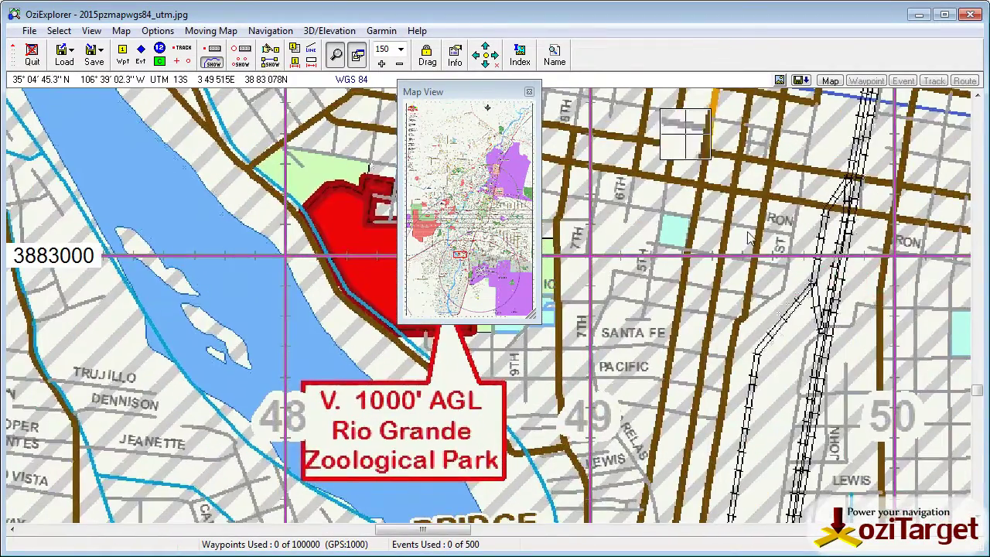
- Jump the map north to the 347000–349000 / 3907000–3908000 grid squares
left_click(518, 274)
left_click(520, 317)
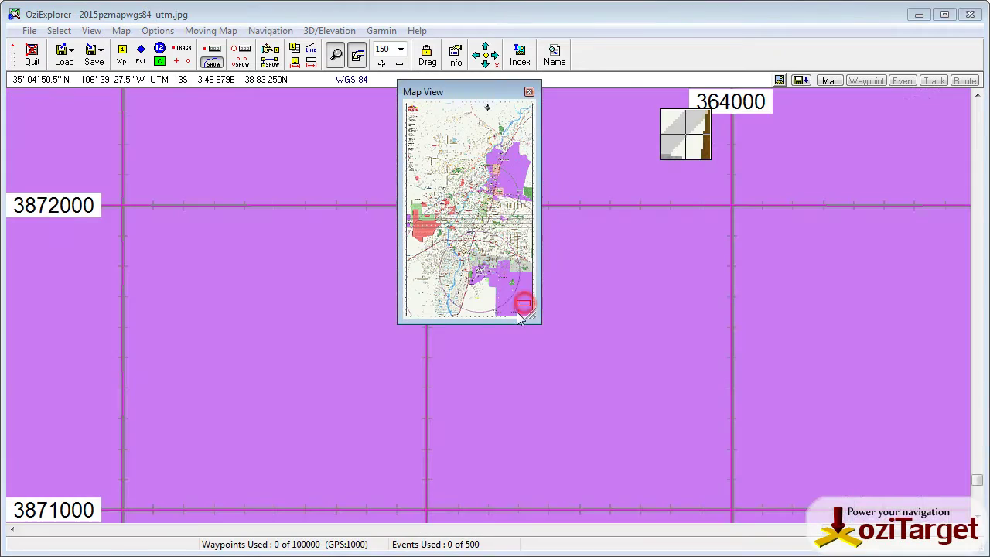
left_click(462, 224)
left_click(463, 182)
left_click(456, 146)
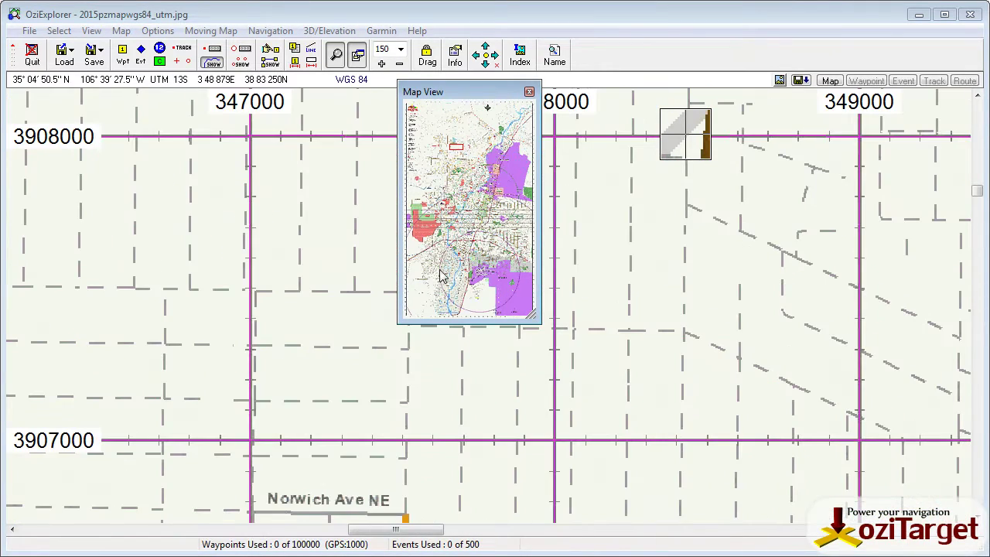
- Uncheck Grid On in the Other Grid settings, save, and close Grid Line Setup
left_click(120, 30)
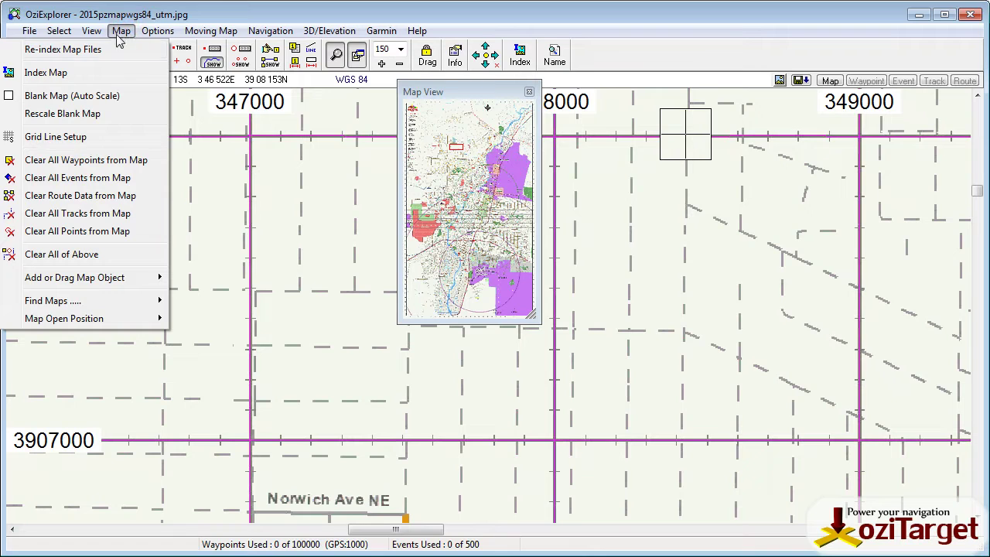
left_click(75, 137)
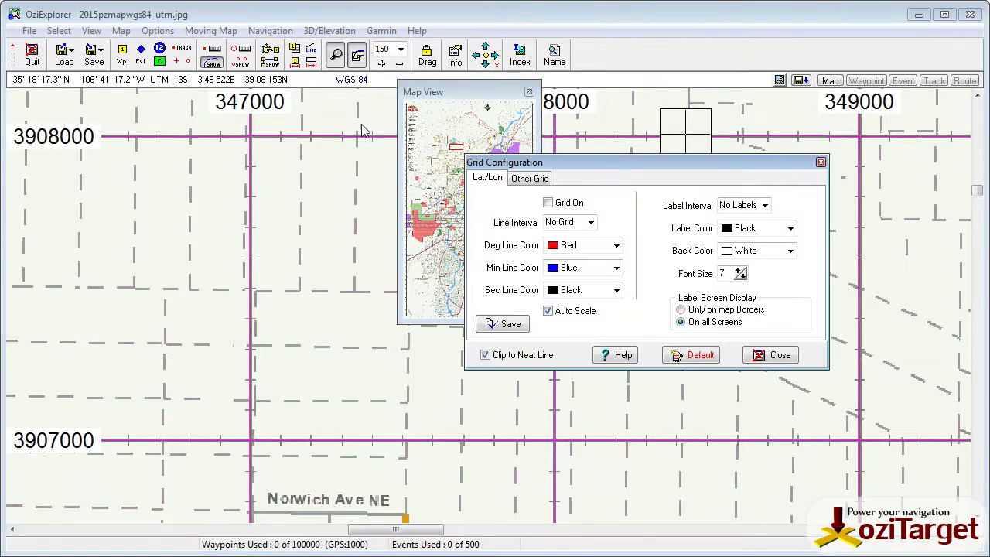
left_click(520, 179)
left_click(548, 203)
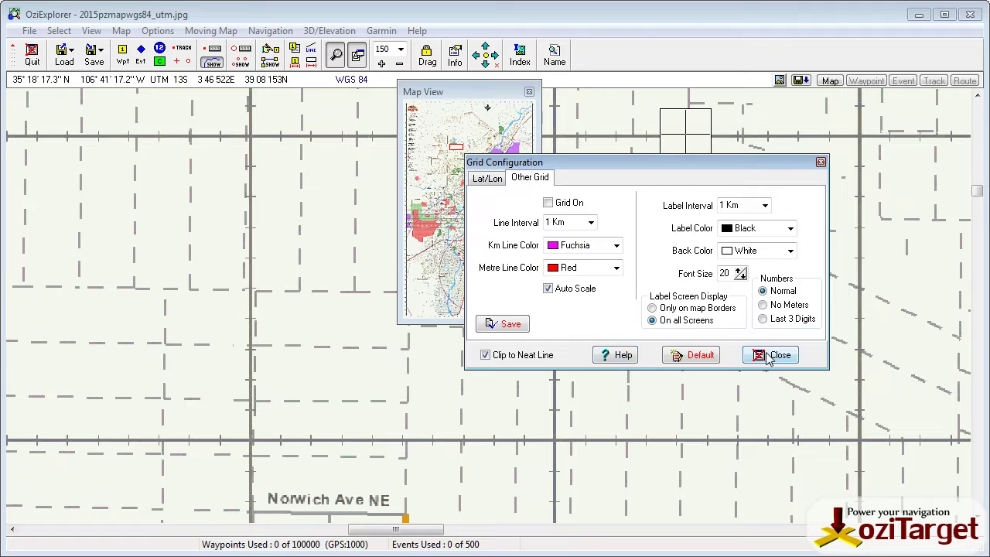
left_click(512, 327)
left_click(768, 356)
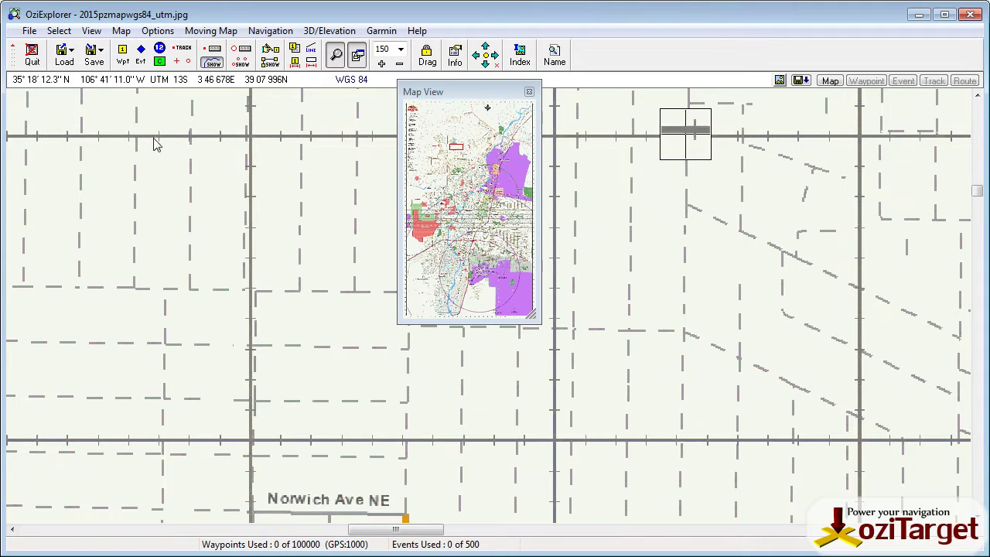
- Recentre the map, zoom out from 150 to 20, and pan toward Sandia Pueblo's purple zones
left_click(442, 170)
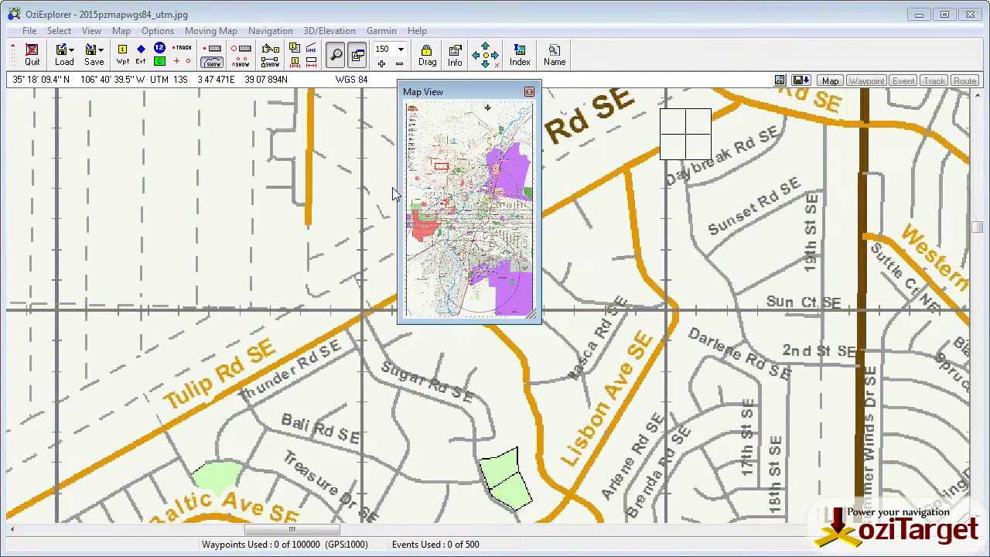
left_click(399, 64)
left_click(399, 64)
left_click(399, 63)
left_click(399, 63)
left_click(399, 63)
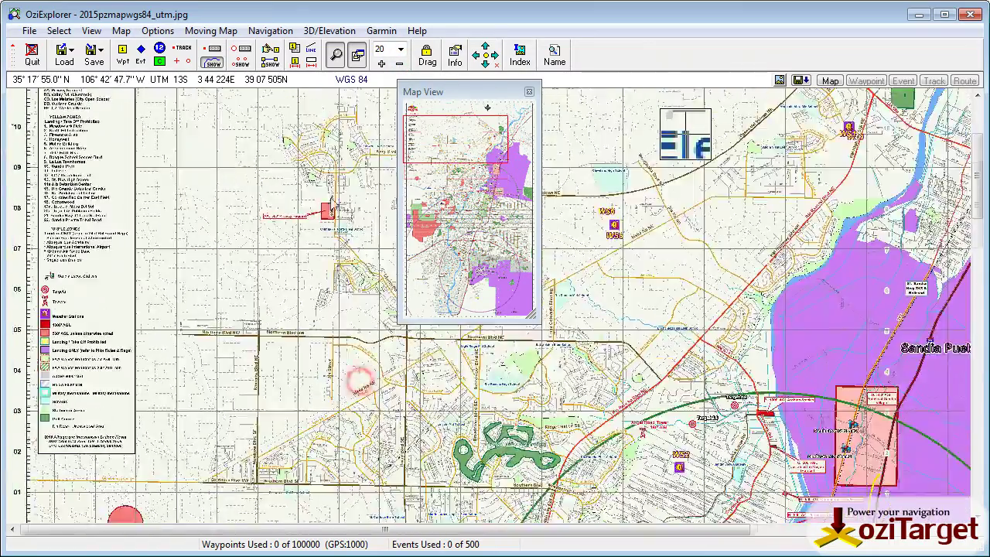
left_click_drag(360, 379, 346, 186)
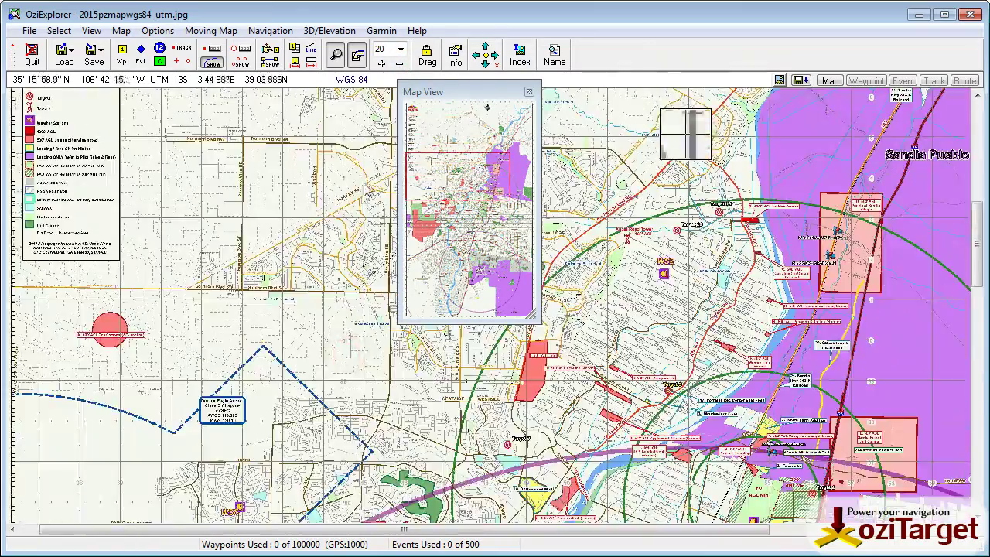